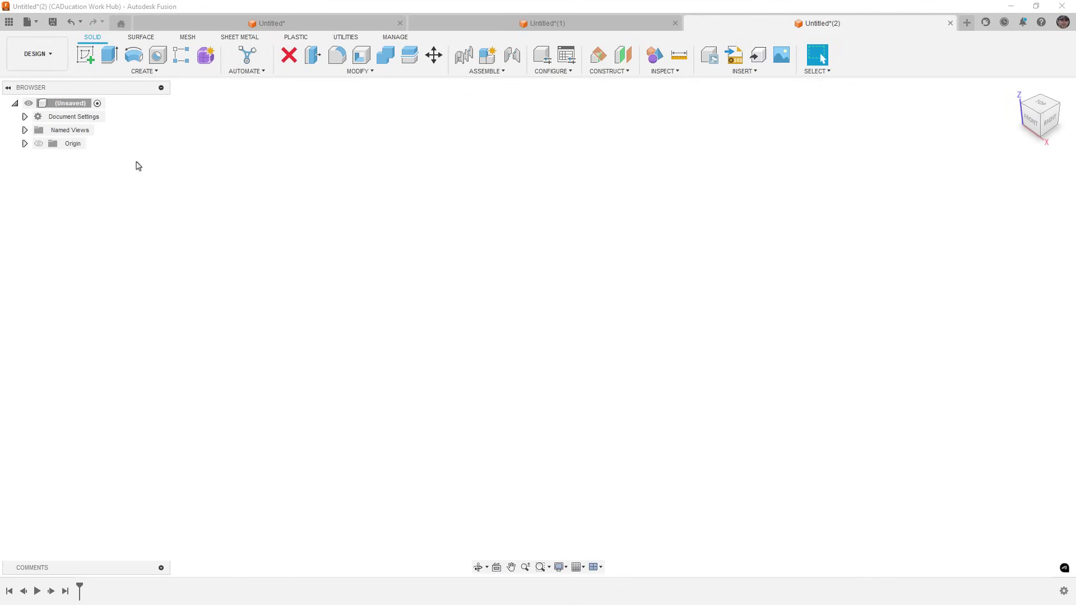
Start a new sketch on the front origin plane.
{"action": "left_click", "coordinate": [85, 54]}
{"action": "left_click", "coordinate": [565, 402]}
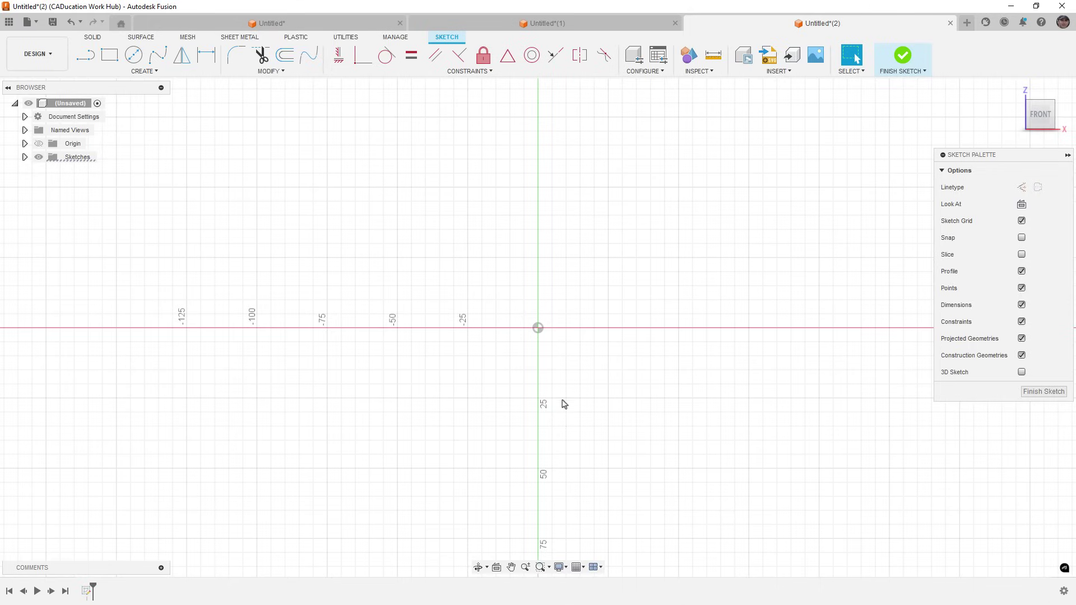
Draw a circumscribed hexagon left of the origin and drag it down by its lower-right corner.
{"action": "left_click", "coordinate": [490, 72]}
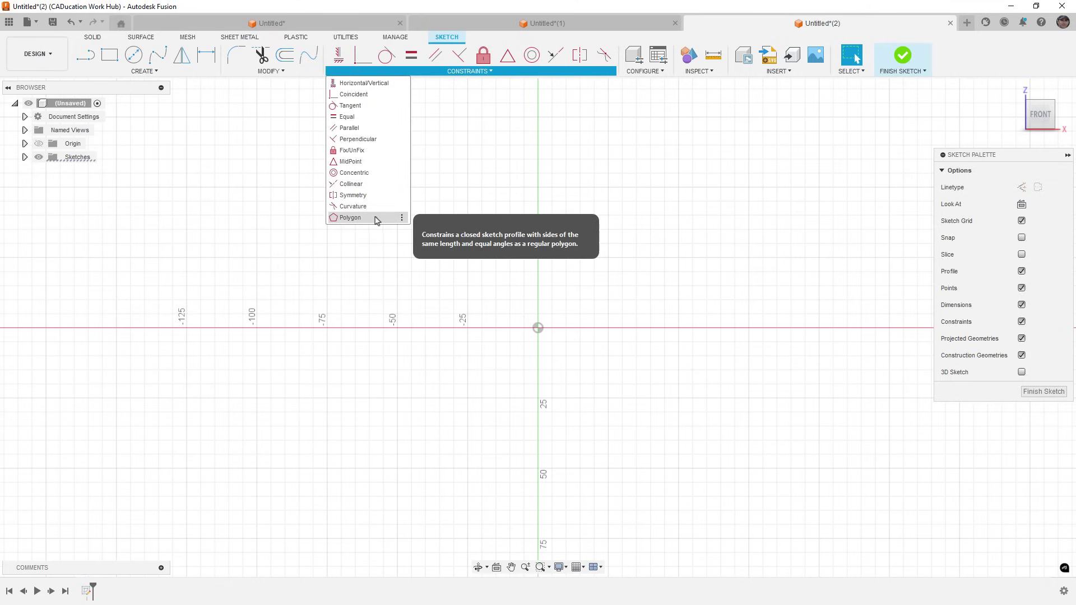
{"action": "left_click", "coordinate": [166, 72]}
{"action": "mouse_move", "coordinate": [140, 131]}
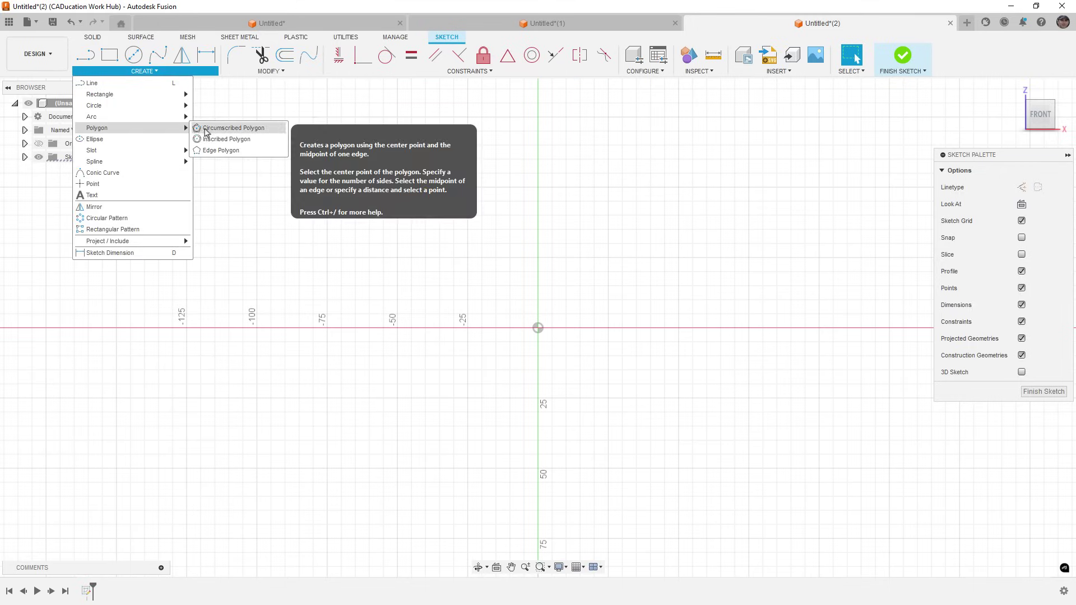
{"action": "left_click", "coordinate": [202, 129]}
{"action": "left_click", "coordinate": [334, 211]}
{"action": "left_click", "coordinate": [387, 300]}
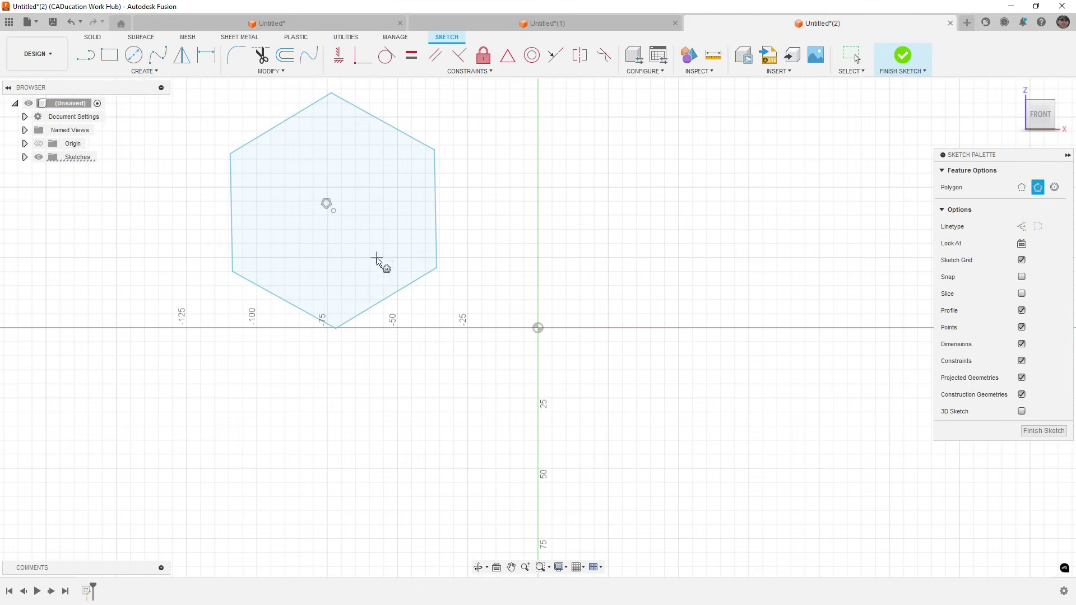
{"action": "key", "text": "Escape"}
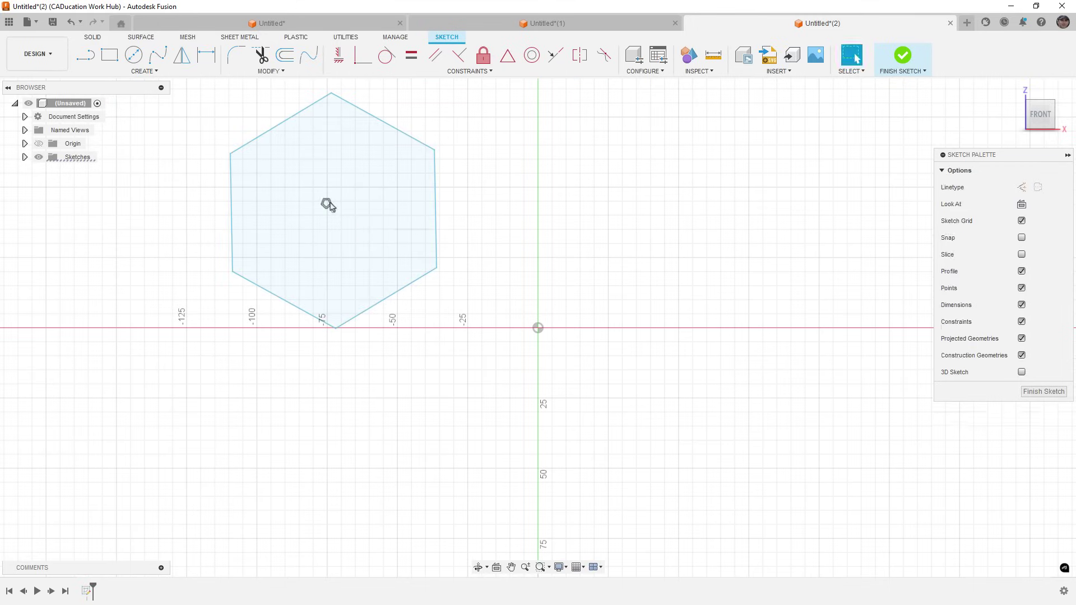
{"action": "left_click_drag", "start_coordinate": [437, 271], "coordinate": [433, 308]}
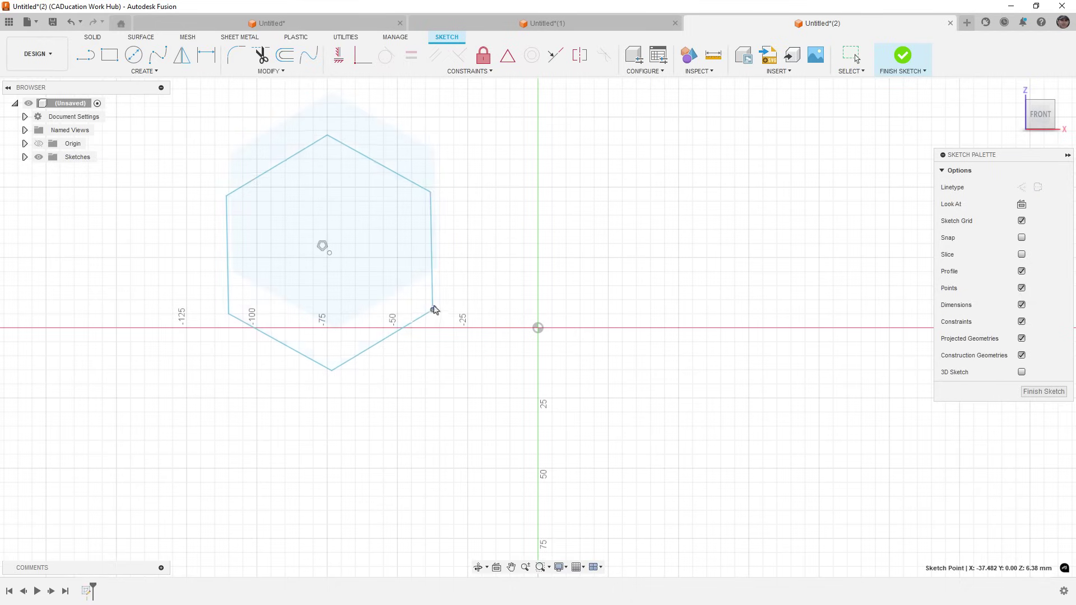
Constrain the hexagon's right edge vertical and its lower-right corner level with the origin.
{"action": "left_click", "coordinate": [433, 207]}
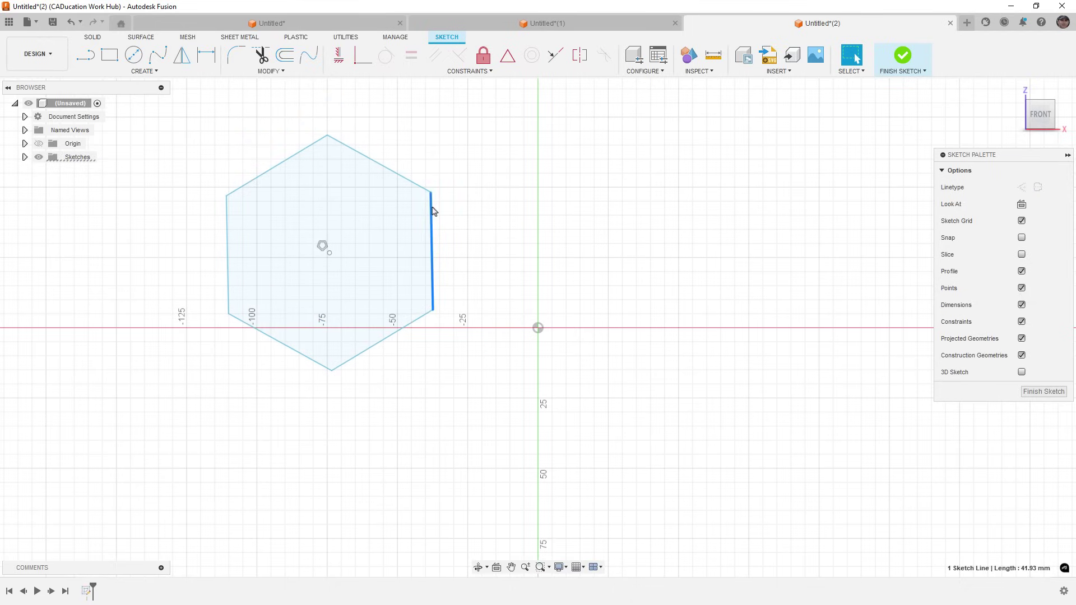
{"action": "left_click", "coordinate": [339, 56]}
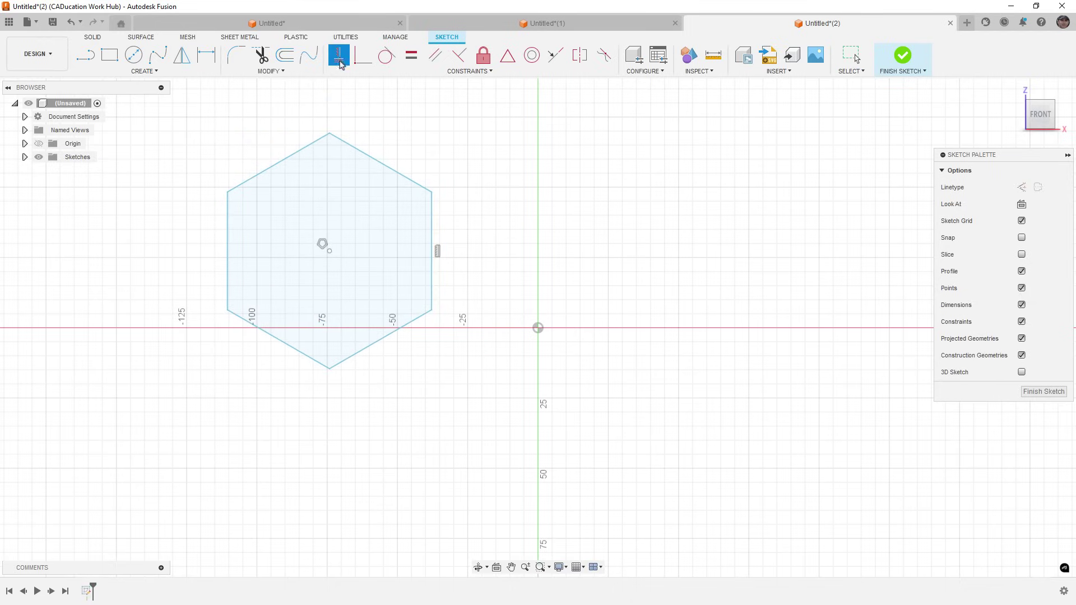
{"action": "left_click", "coordinate": [431, 310]}
{"action": "left_click", "coordinate": [536, 328]}
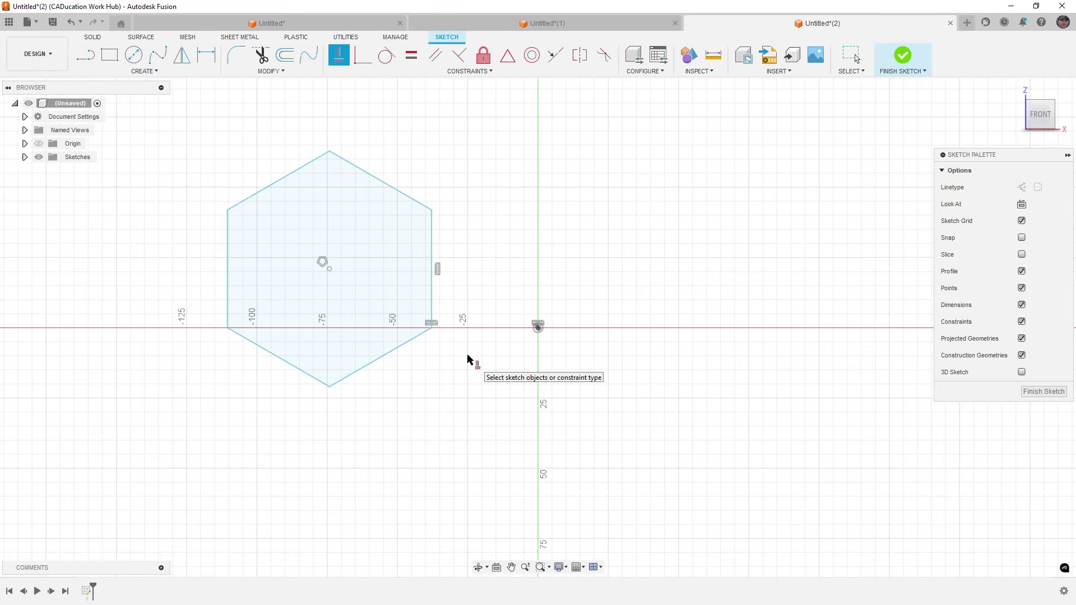
{"action": "key", "text": "Escape"}
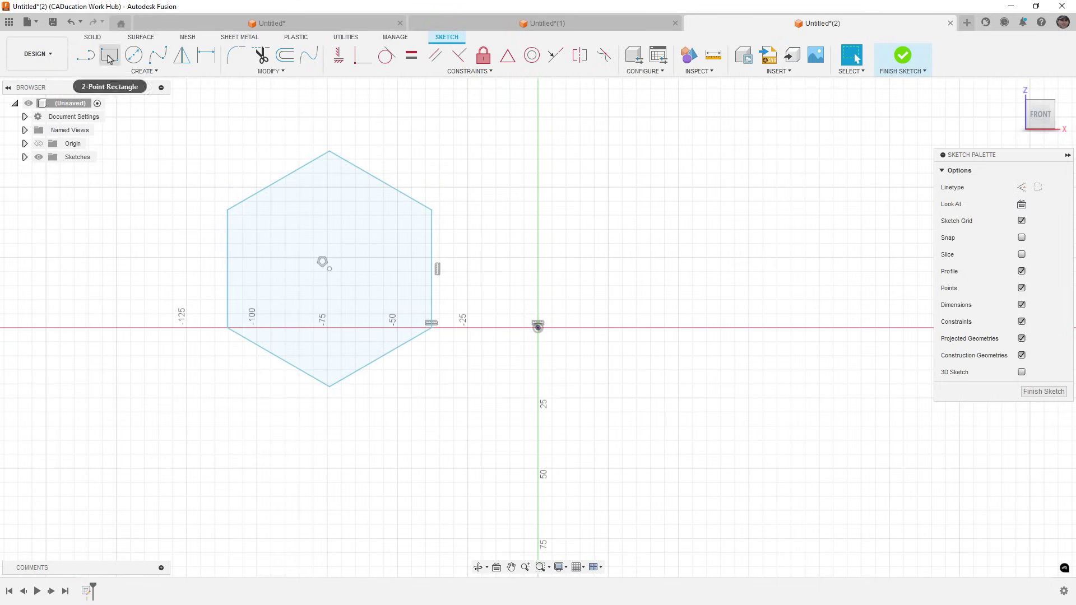
{"action": "key", "text": "l"}
{"action": "left_click", "coordinate": [512, 244]}
{"action": "left_click", "coordinate": [576, 202]}
{"action": "left_click", "coordinate": [654, 245]}
{"action": "left_click", "coordinate": [654, 328]}
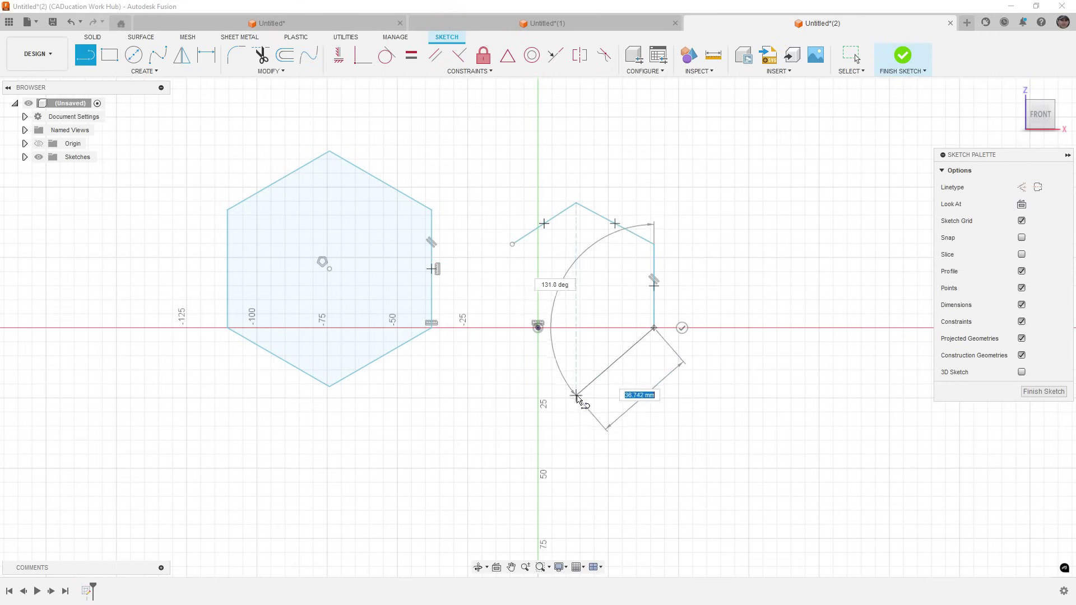
{"action": "left_click", "coordinate": [576, 395]}
{"action": "left_click", "coordinate": [514, 328]}
{"action": "left_click", "coordinate": [512, 244]}
{"action": "key", "text": "Escape"}
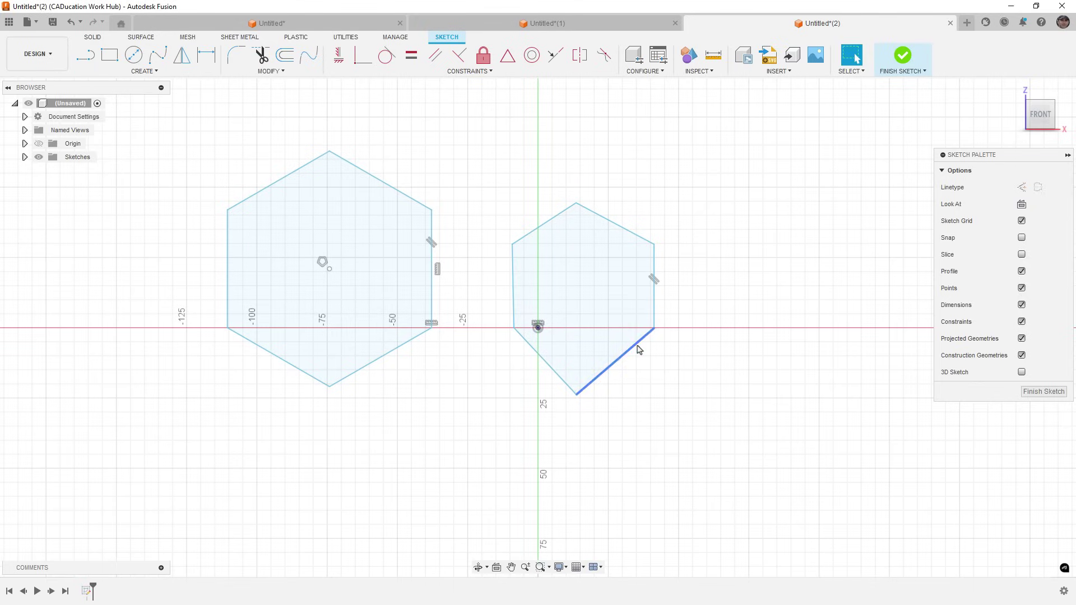
{"action": "double_click", "coordinate": [639, 349]}
{"action": "left_click", "coordinate": [468, 71]}
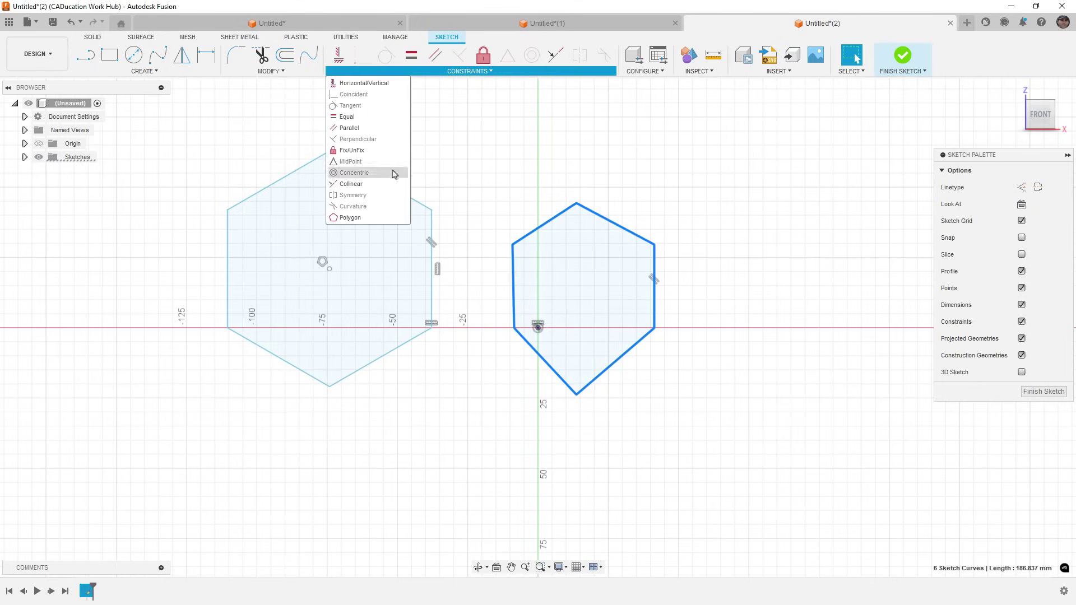
{"action": "left_click", "coordinate": [366, 219]}
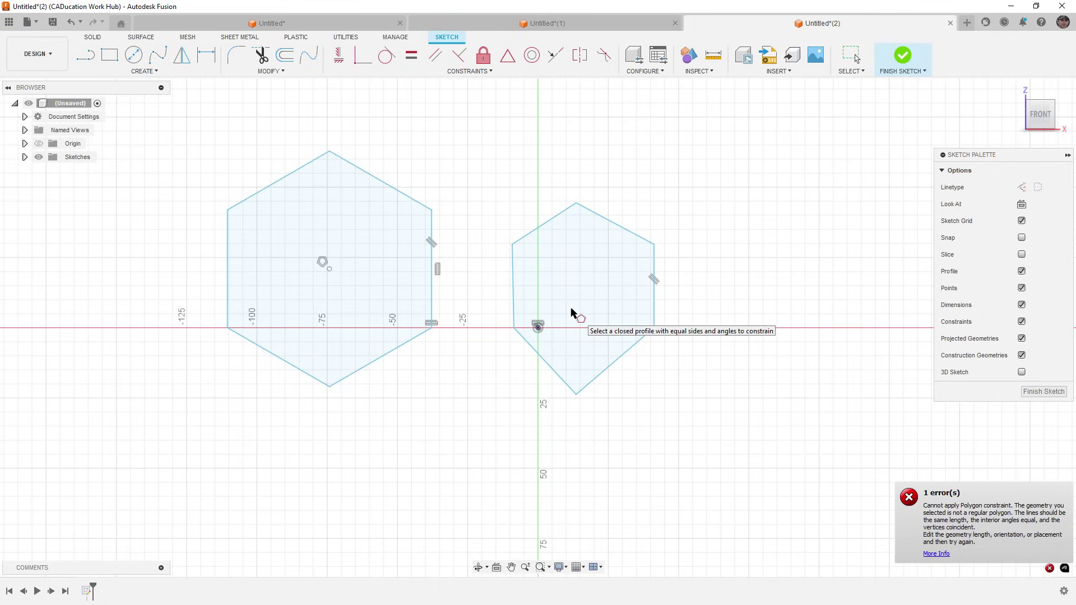
{"action": "key", "text": "Escape"}
{"action": "double_click", "coordinate": [654, 264]}
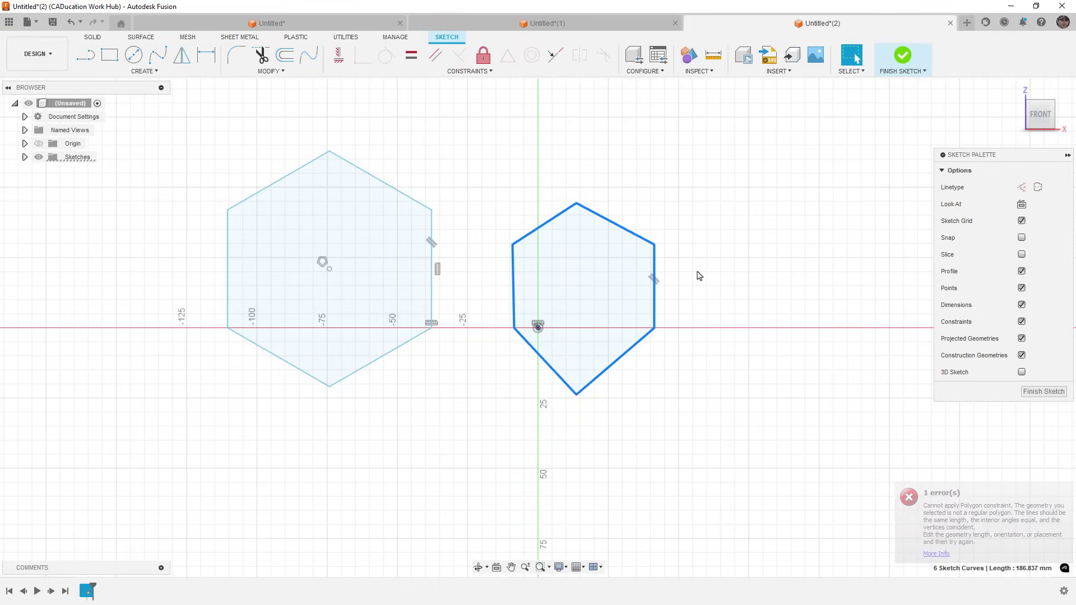
{"action": "key", "text": "Delete"}
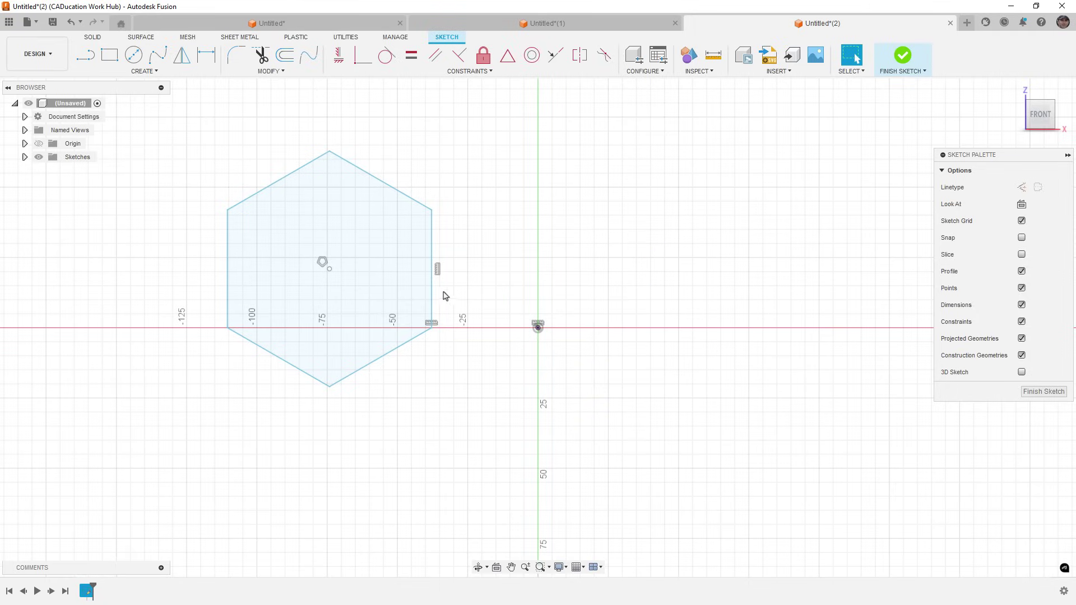
Shrink the hexagon and draw a horizontal line above the origin.
{"action": "left_click_drag", "start_coordinate": [432, 293], "coordinate": [352, 293]}
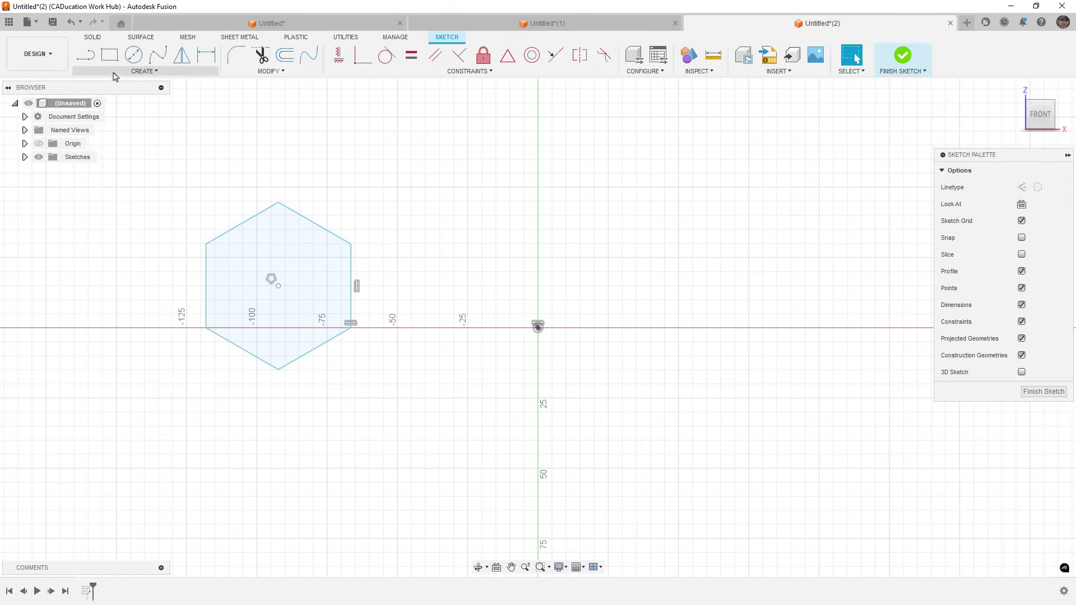
{"action": "key", "text": "l"}
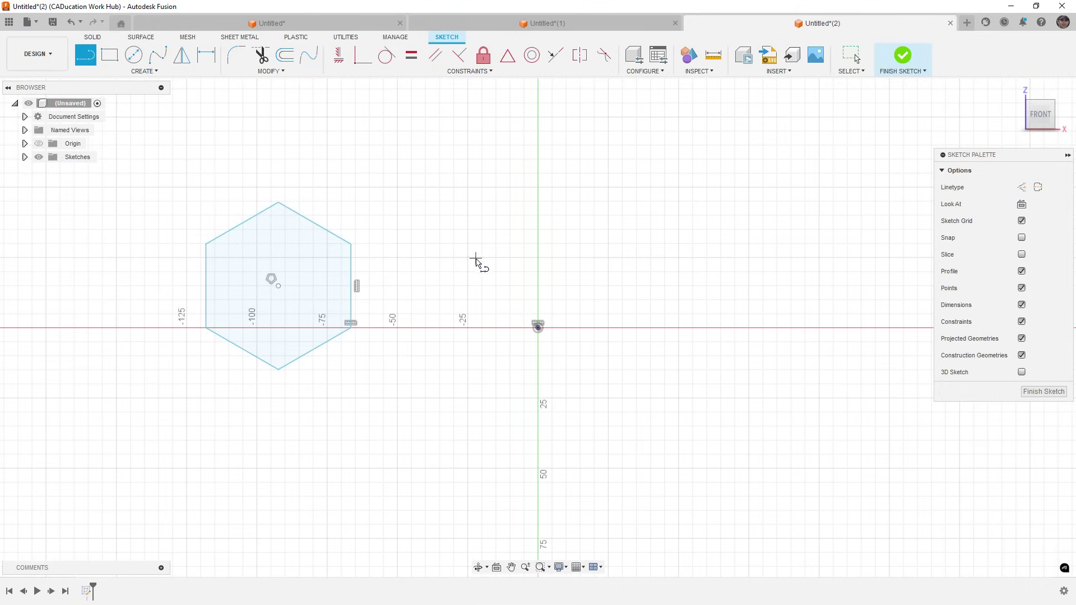
{"action": "left_click", "coordinate": [477, 259]}
{"action": "left_click", "coordinate": [624, 259]}
{"action": "key", "text": "Escape"}
Circular-pattern the horizontal line 5 times about the origin.
{"action": "left_click", "coordinate": [144, 71]}
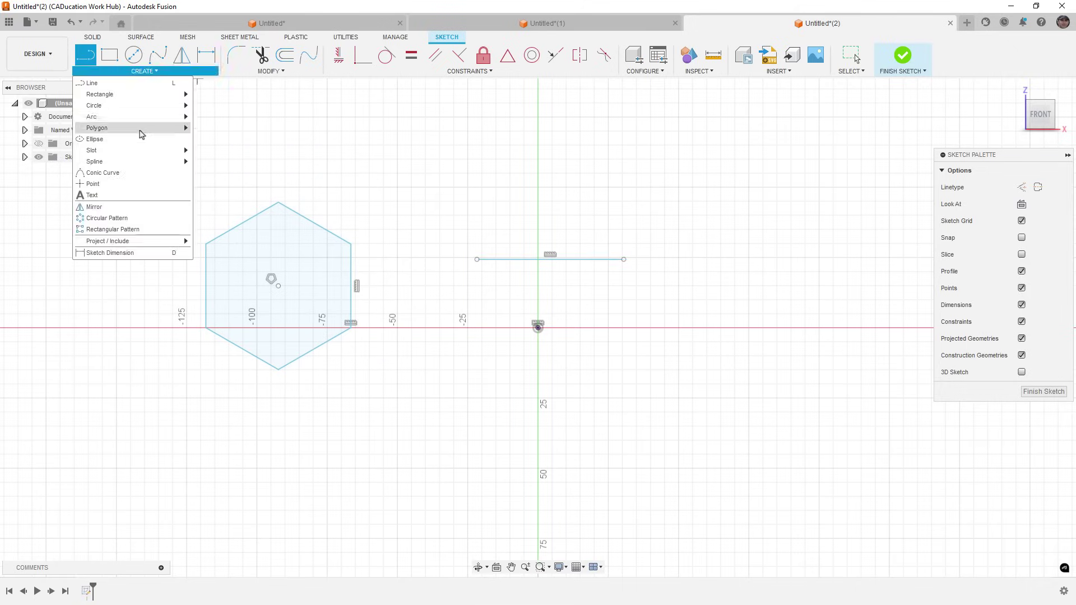
{"action": "left_click", "coordinate": [106, 218]}
{"action": "left_click", "coordinate": [562, 260]}
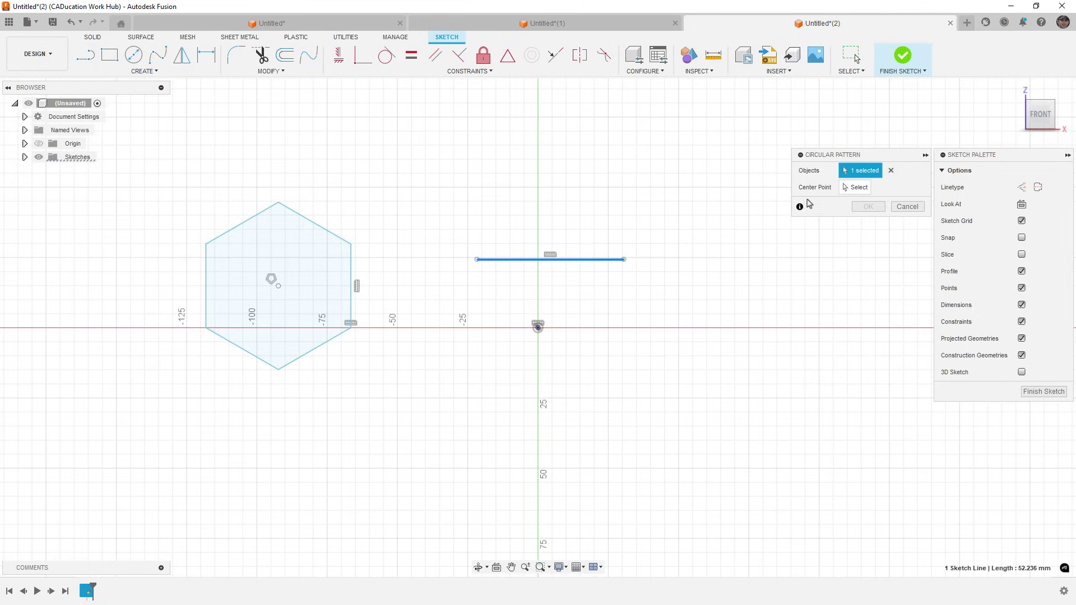
{"action": "left_click", "coordinate": [856, 188]}
{"action": "left_click", "coordinate": [538, 327]}
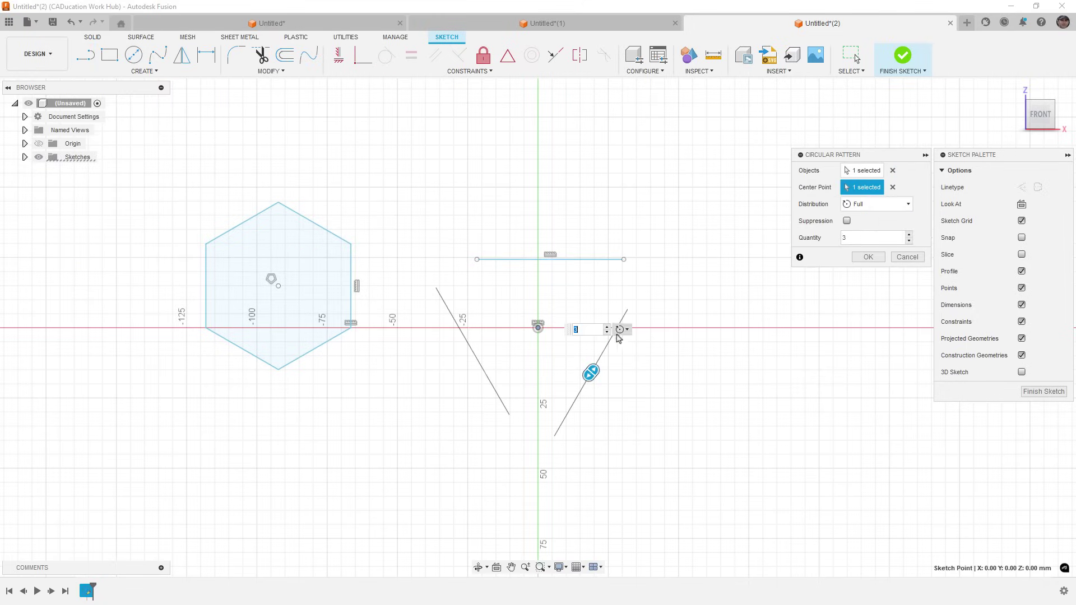
{"action": "left_click", "coordinate": [607, 326]}
{"action": "left_click", "coordinate": [649, 354]}
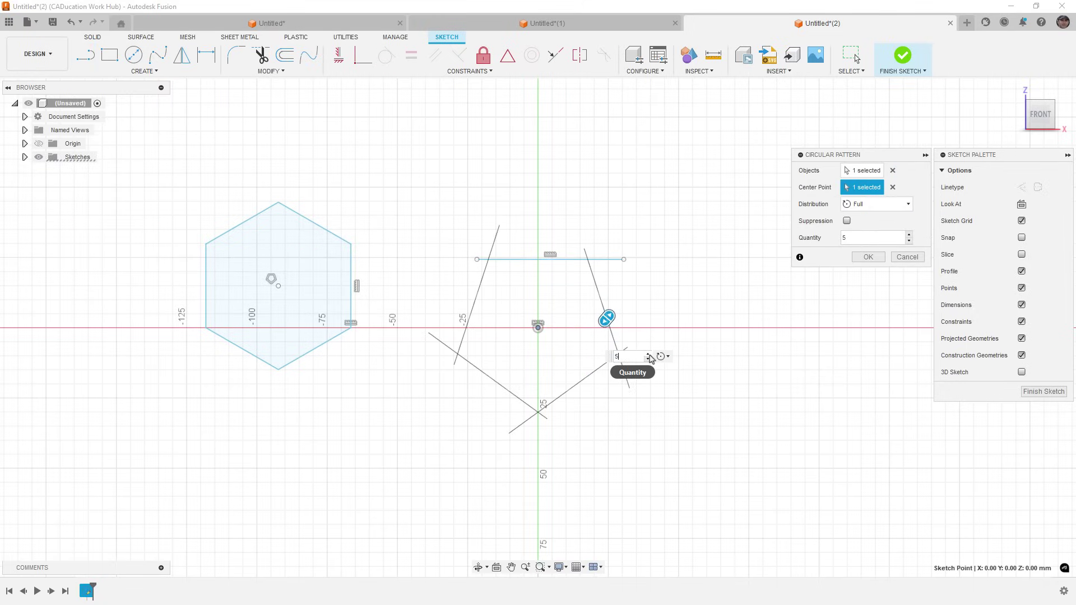
{"action": "left_click", "coordinate": [868, 257]}
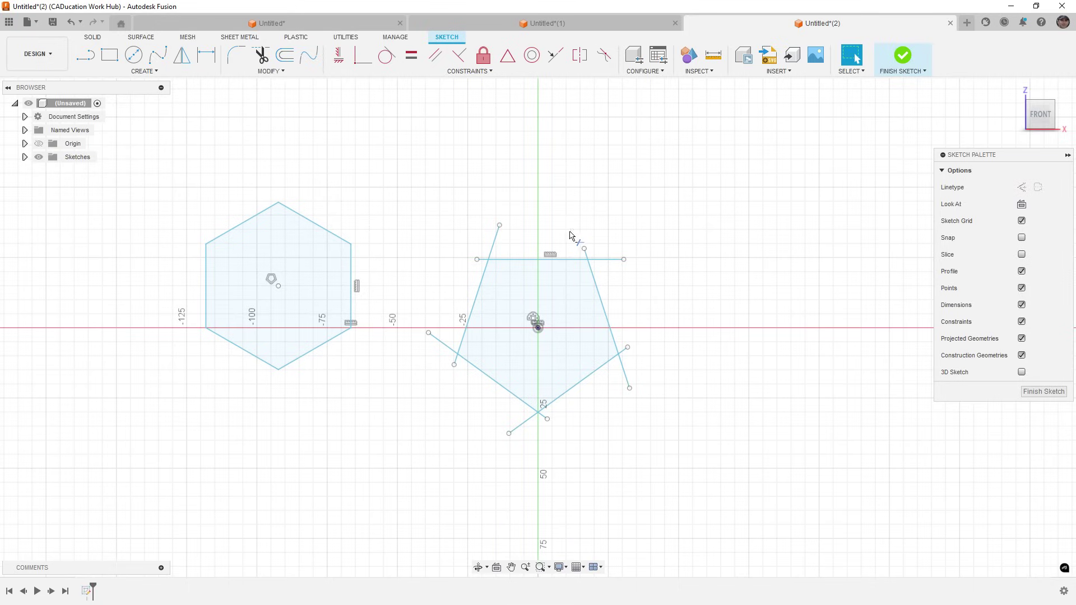
Trim the overhanging line ends to leave a pentagon outline.
{"action": "key", "text": "t"}
{"action": "left_click", "coordinate": [496, 244]}
{"action": "left_click", "coordinate": [485, 267]}
{"action": "left_click", "coordinate": [480, 259]}
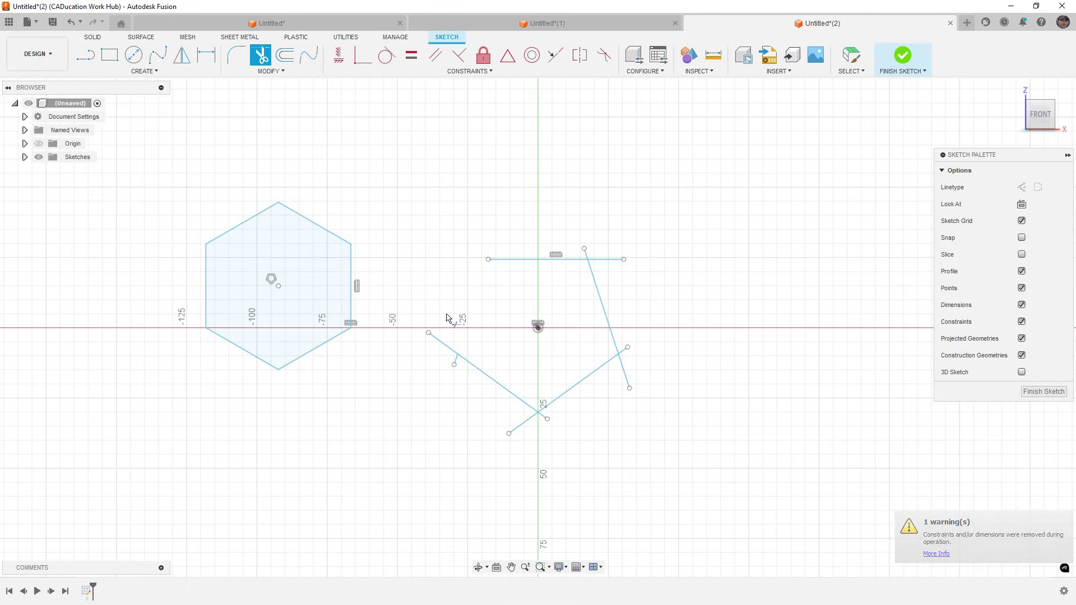
{"action": "left_click", "coordinate": [446, 344]}
{"action": "left_click", "coordinate": [530, 418]}
{"action": "left_click", "coordinate": [625, 370]}
{"action": "left_click", "coordinate": [624, 350]}
{"action": "left_click", "coordinate": [607, 259]}
{"action": "left_click", "coordinate": [586, 253]}
{"action": "key", "text": "Escape"}
Close the pentagon's missing left side and apply the Polygon constraint to the outline.
{"action": "key", "text": "l"}
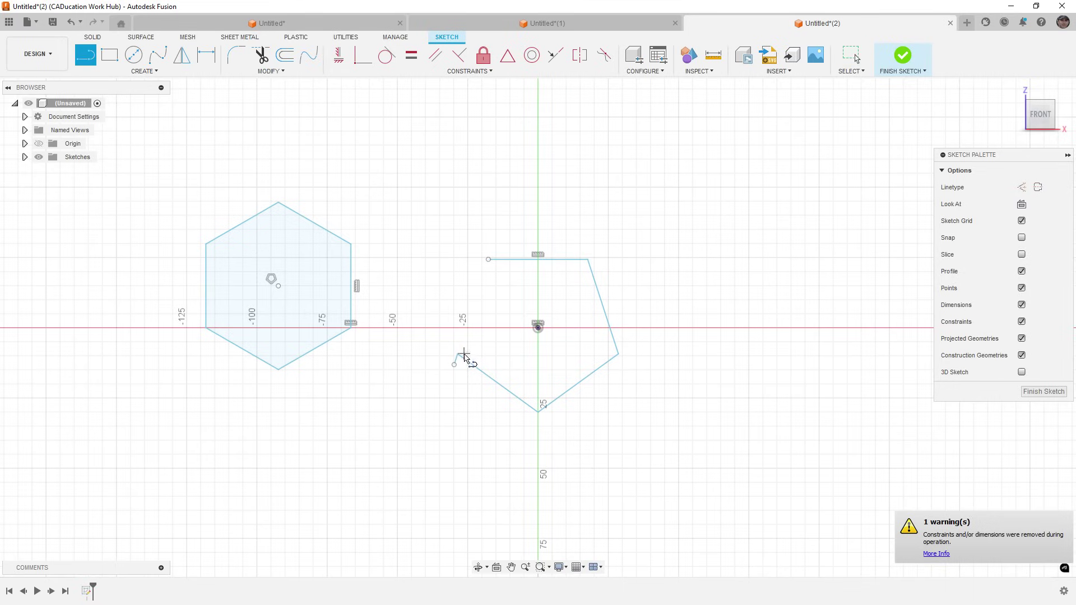
{"action": "left_click", "coordinate": [458, 356]}
{"action": "left_click", "coordinate": [488, 259]}
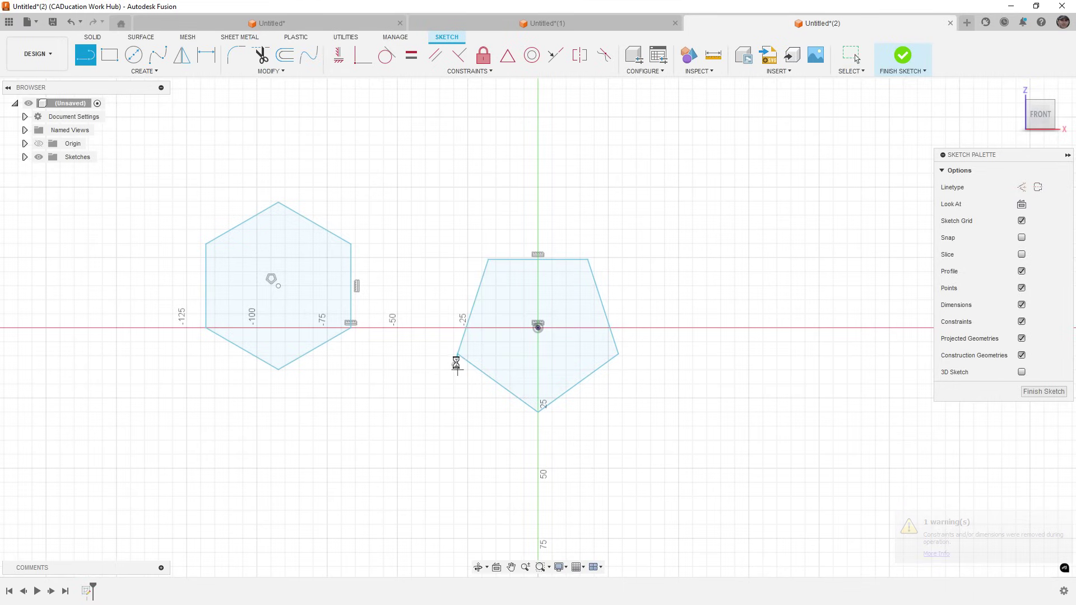
{"action": "key", "text": "Escape"}
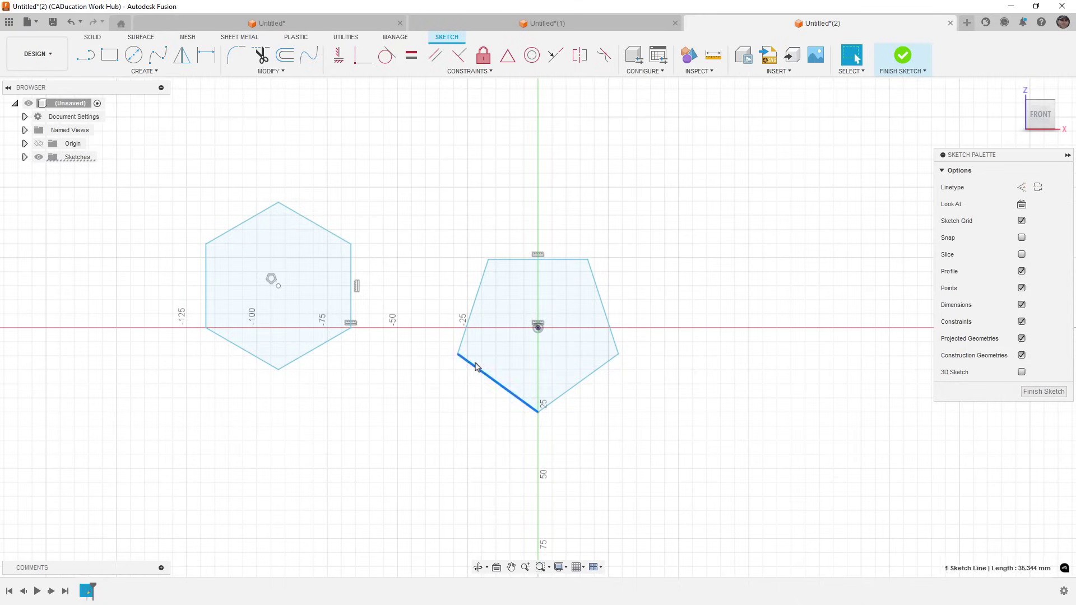
{"action": "double_click", "coordinate": [472, 365]}
{"action": "left_click", "coordinate": [408, 73]}
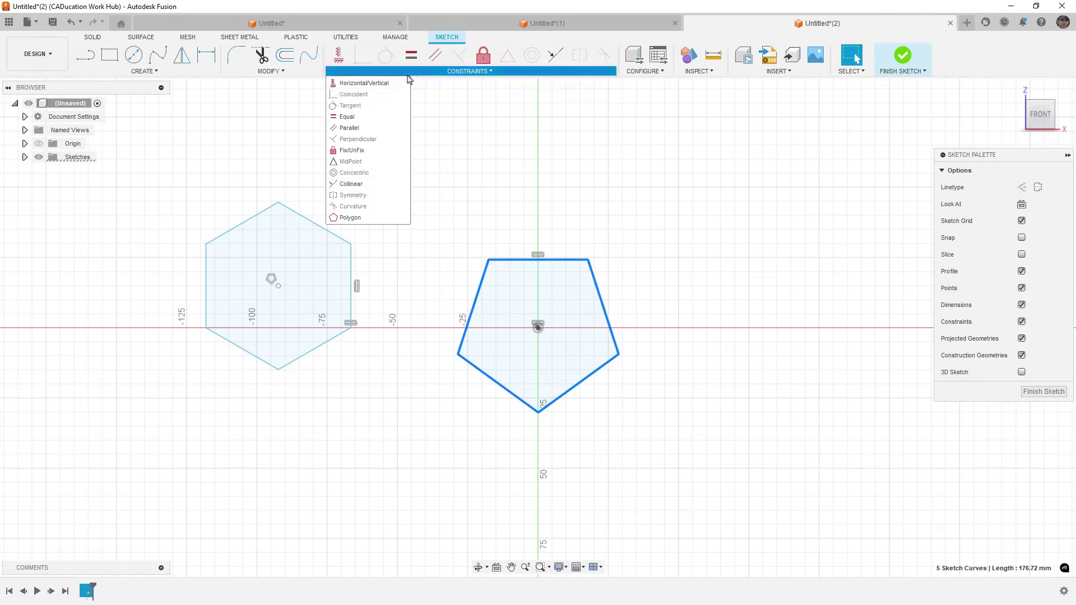
{"action": "left_click", "coordinate": [370, 218]}
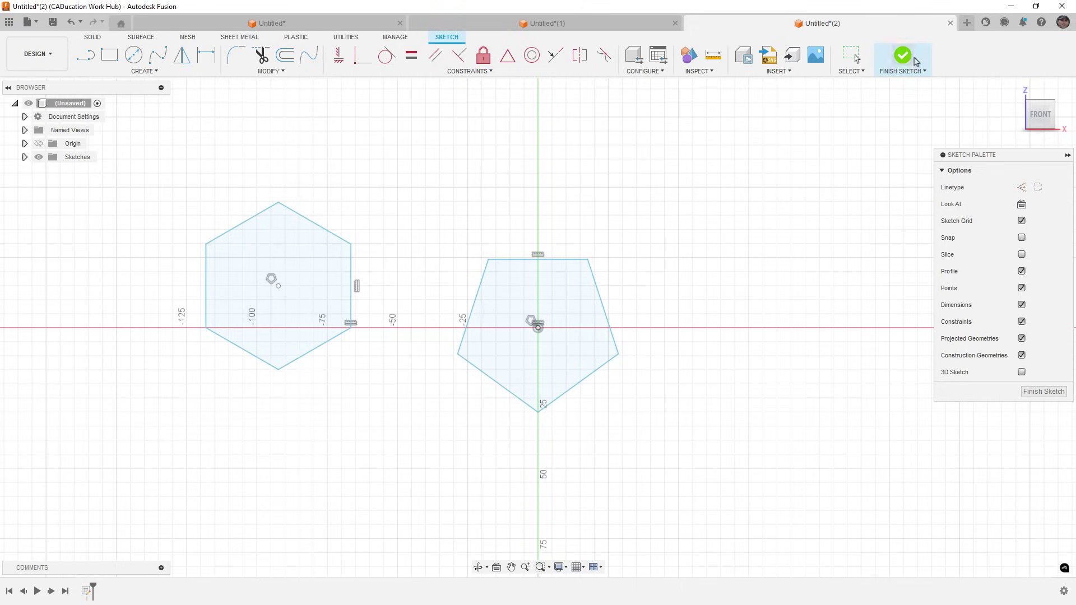
Finish the polygon sketch and switch to the Untitled*(1) sprocket document.
{"action": "left_click", "coordinate": [902, 55]}
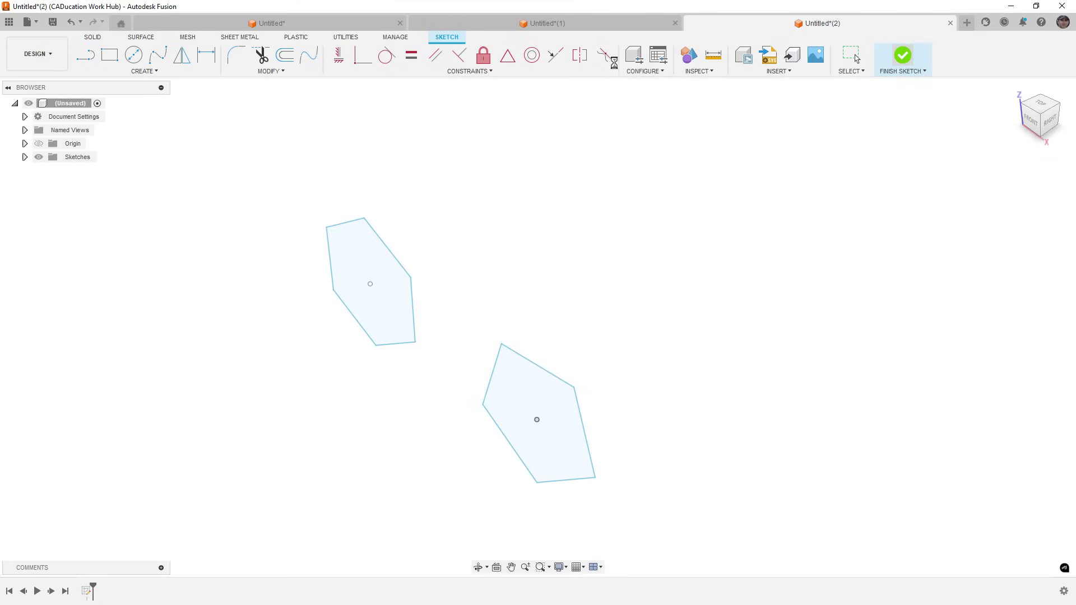
{"action": "left_click", "coordinate": [566, 23]}
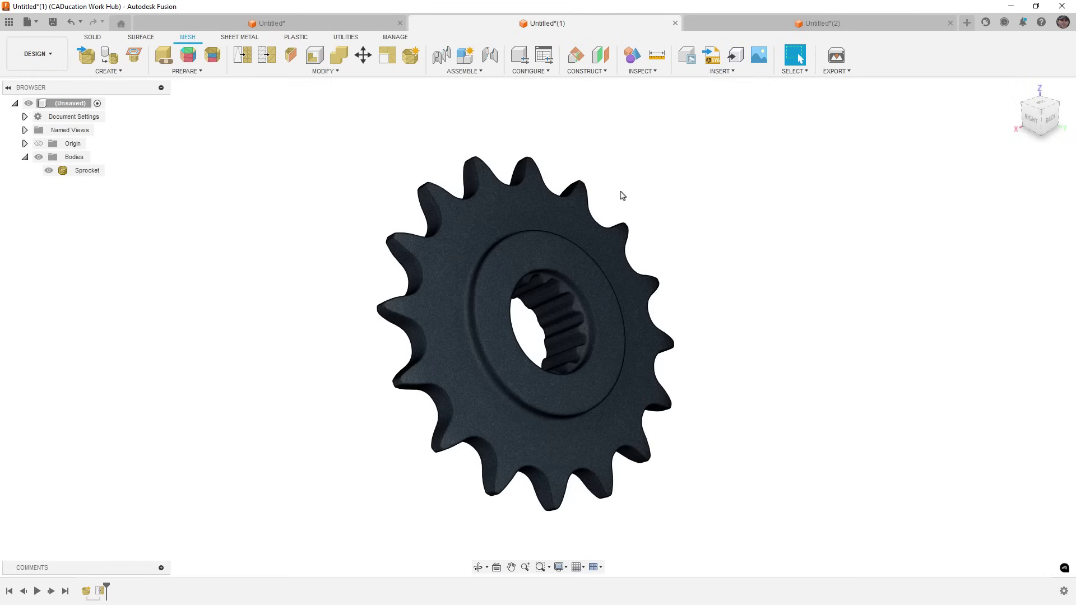
Select the Sprocket mesh body and zoom in and out to inspect it.
{"action": "left_click", "coordinate": [544, 255]}
{"action": "scroll", "coordinate": [544, 254], "scroll_direction": "up", "scroll_amount": 1}
{"action": "scroll", "coordinate": [544, 255], "scroll_direction": "up", "scroll_amount": 8}
{"action": "scroll", "coordinate": [544, 261], "scroll_direction": "up", "scroll_amount": 2}
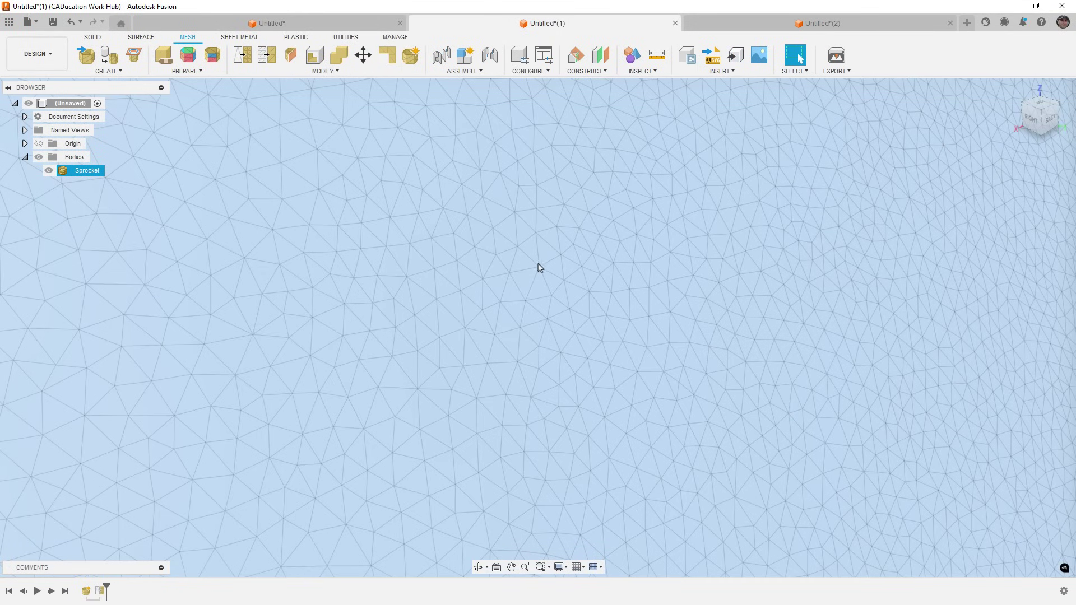
{"action": "scroll", "coordinate": [538, 238], "scroll_direction": "down", "scroll_amount": 10}
{"action": "scroll", "coordinate": [544, 259], "scroll_direction": "down", "scroll_amount": 2}
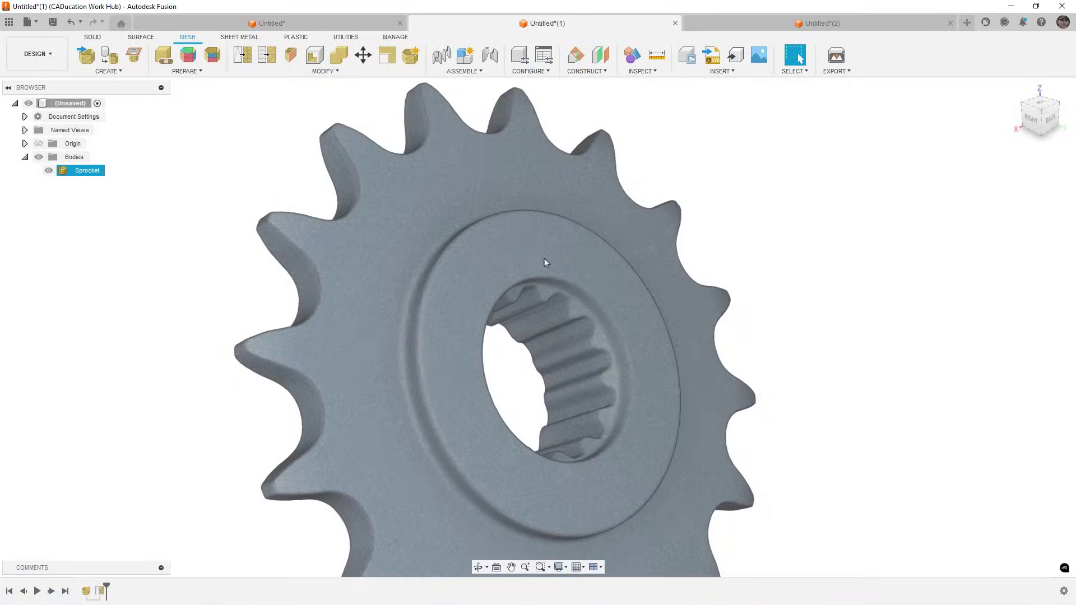
{"action": "scroll", "coordinate": [543, 259], "scroll_direction": "down", "scroll_amount": 3}
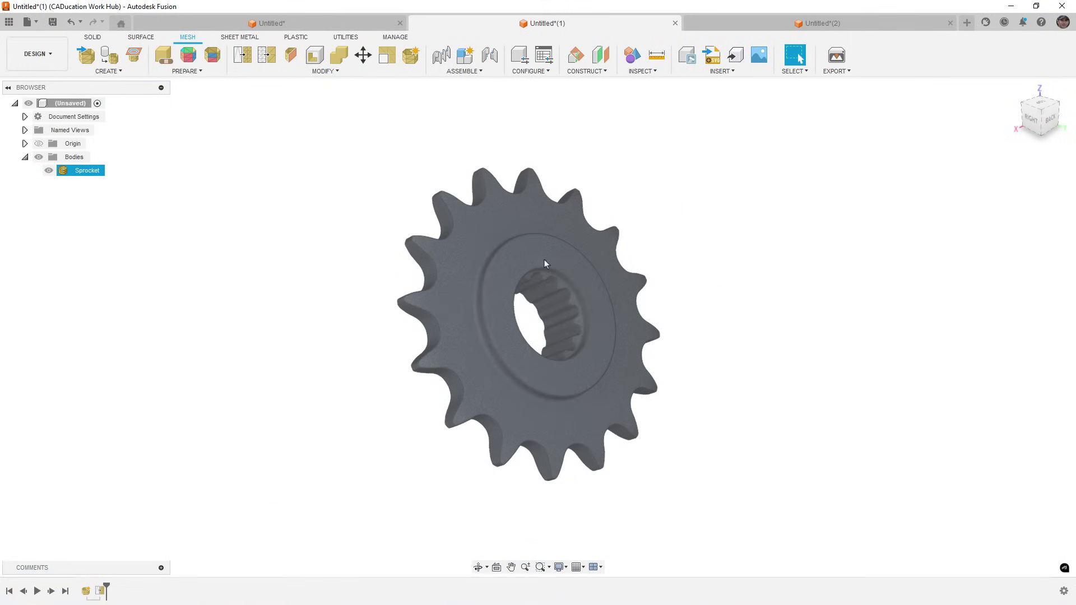
{"action": "left_click", "coordinate": [981, 557]}
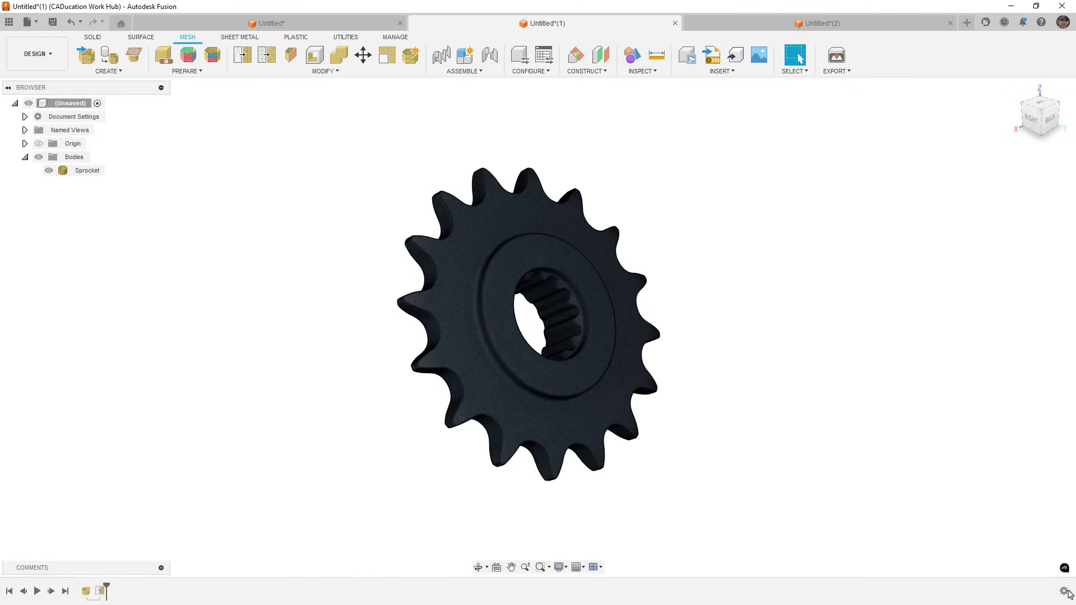
Stop capturing design history and start Direct Edit on the Sprocket body.
{"action": "left_click", "coordinate": [1064, 591]}
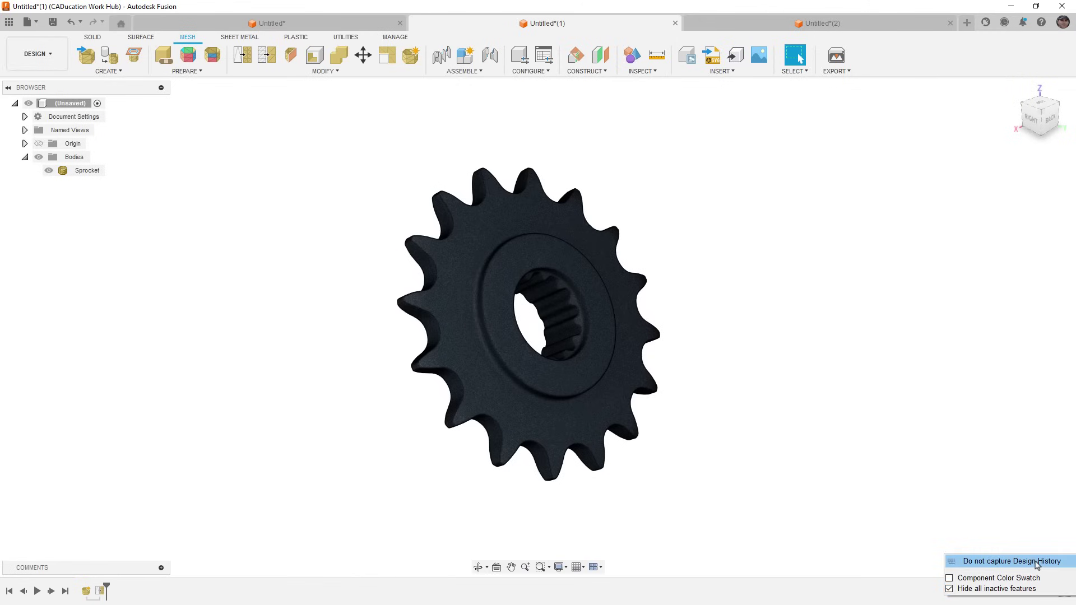
{"action": "left_click", "coordinate": [1036, 561]}
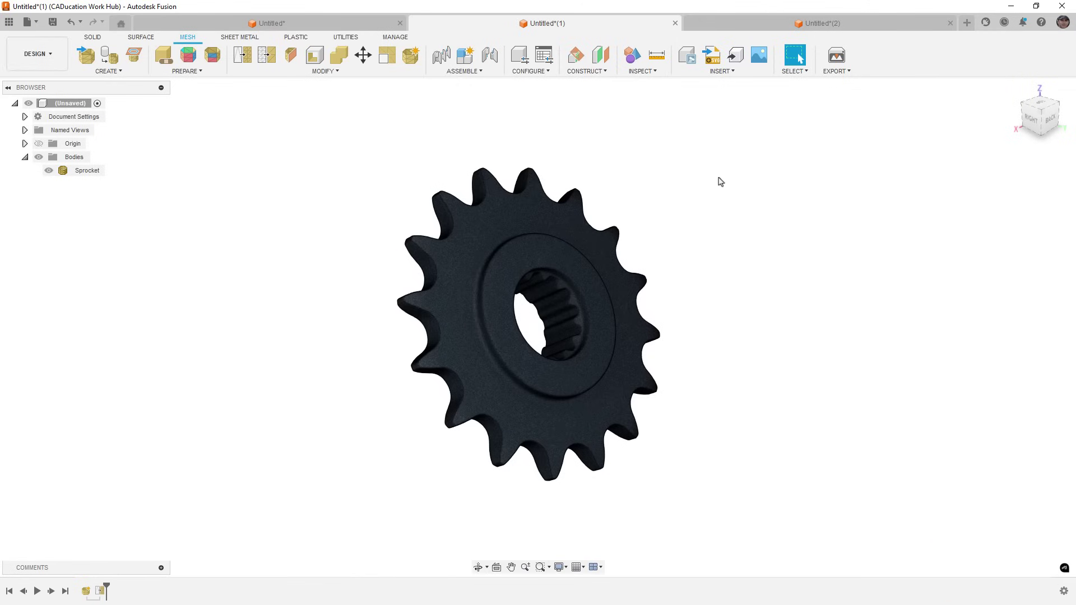
{"action": "left_click", "coordinate": [414, 67]}
{"action": "left_click", "coordinate": [487, 197]}
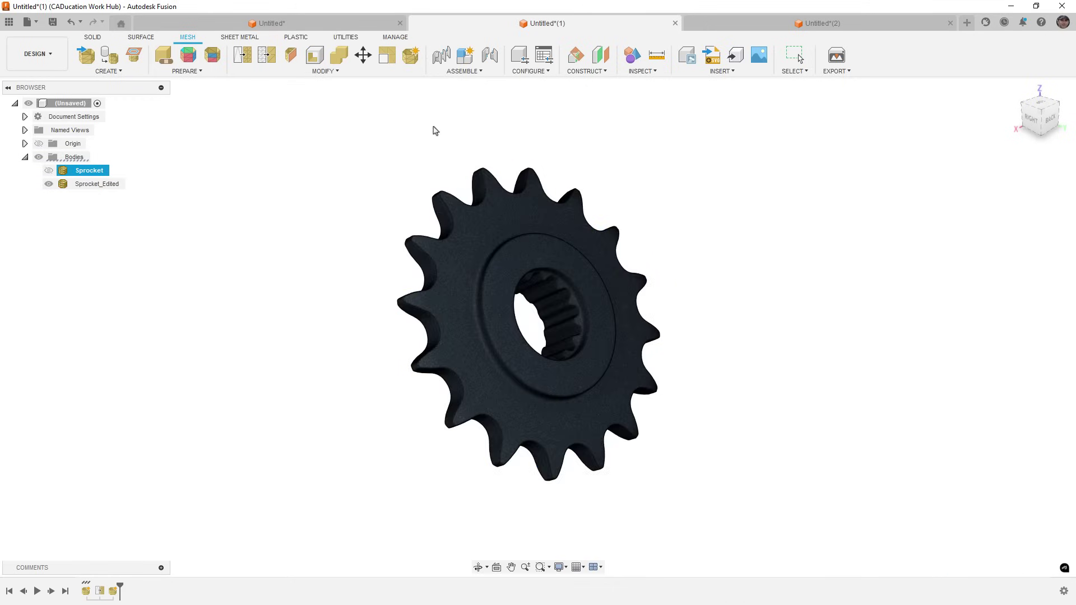
Mesh Align the sprocket from its hub face to the origin plane.
{"action": "left_click", "coordinate": [325, 72]}
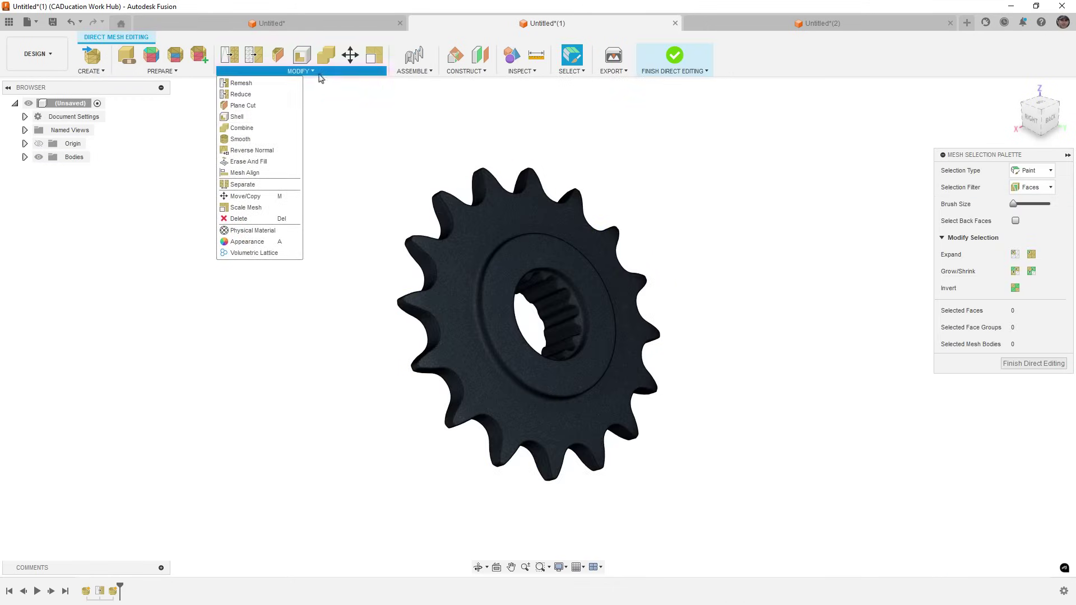
{"action": "left_click", "coordinate": [268, 174]}
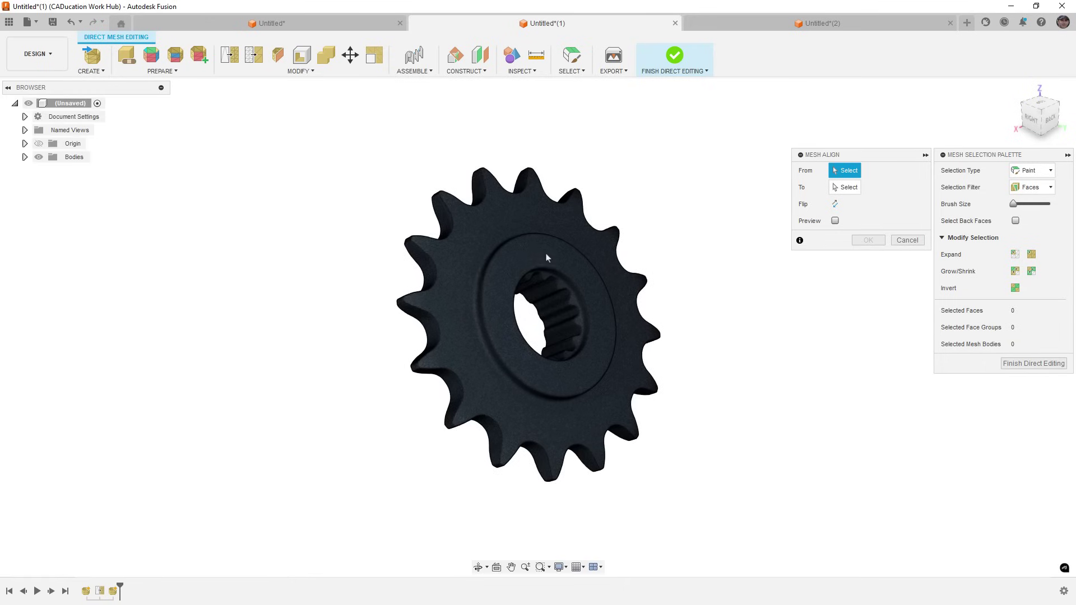
{"action": "scroll", "coordinate": [543, 257], "scroll_direction": "up", "scroll_amount": 3}
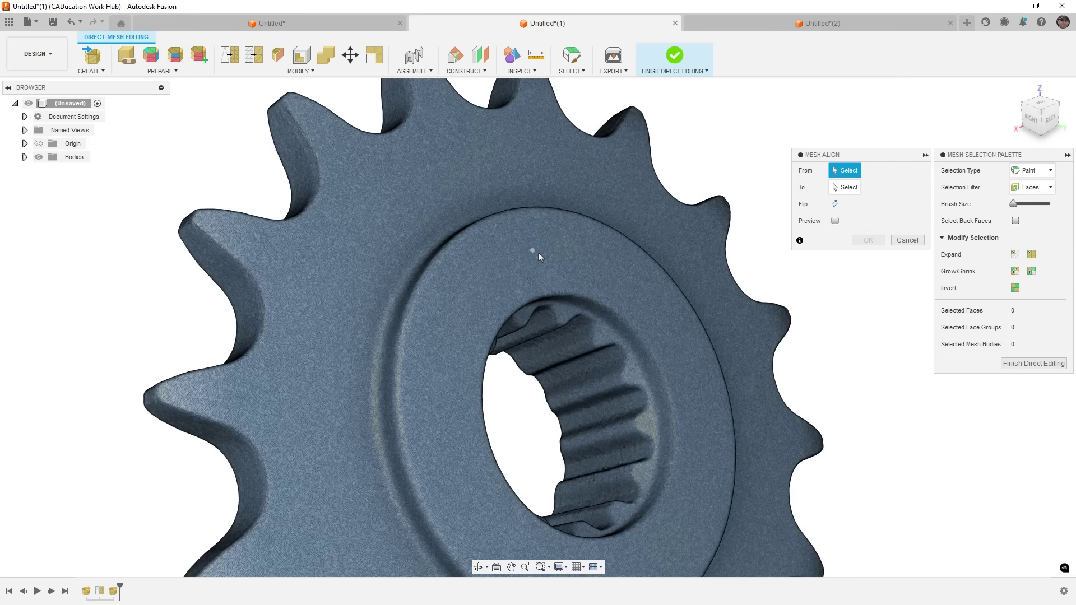
{"action": "left_click", "coordinate": [539, 253]}
{"action": "scroll", "coordinate": [538, 252], "scroll_direction": "up", "scroll_amount": 5}
{"action": "scroll", "coordinate": [541, 256], "scroll_direction": "up", "scroll_amount": 4}
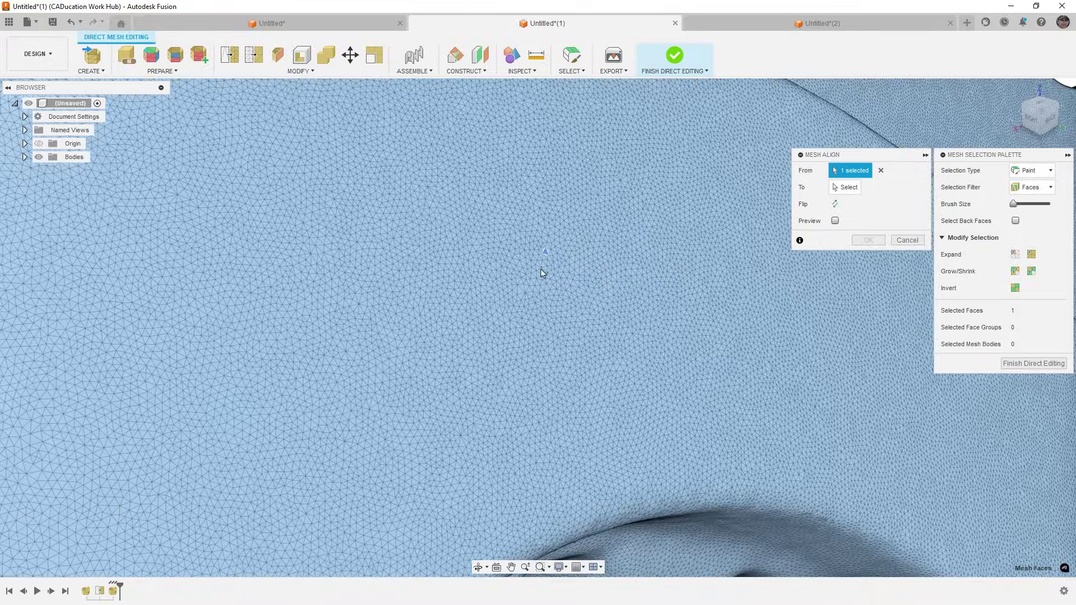
{"action": "scroll", "coordinate": [544, 263], "scroll_direction": "down", "scroll_amount": 10}
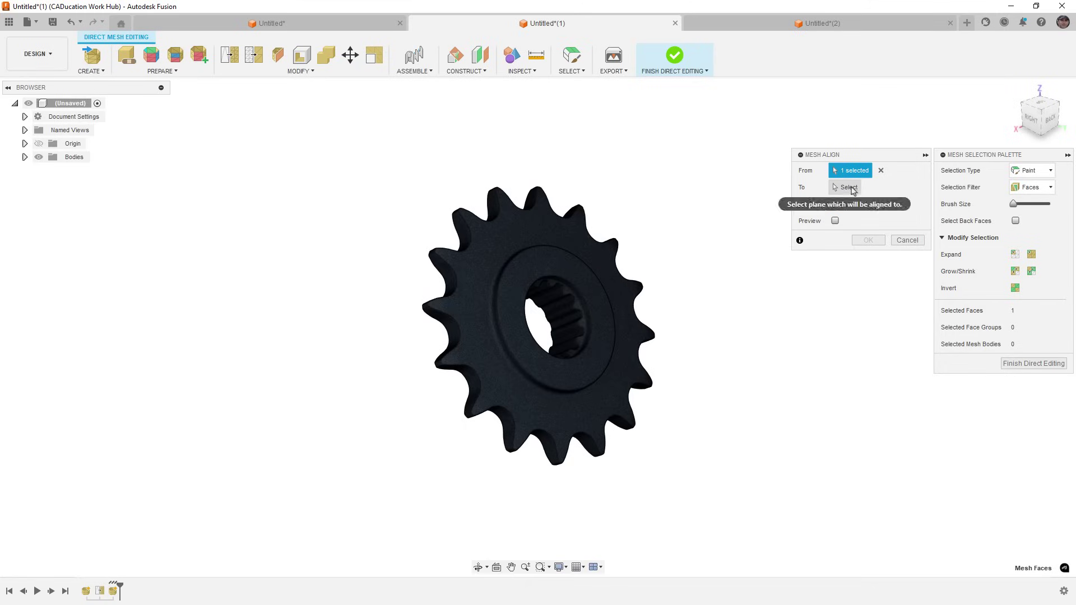
{"action": "left_click", "coordinate": [852, 188]}
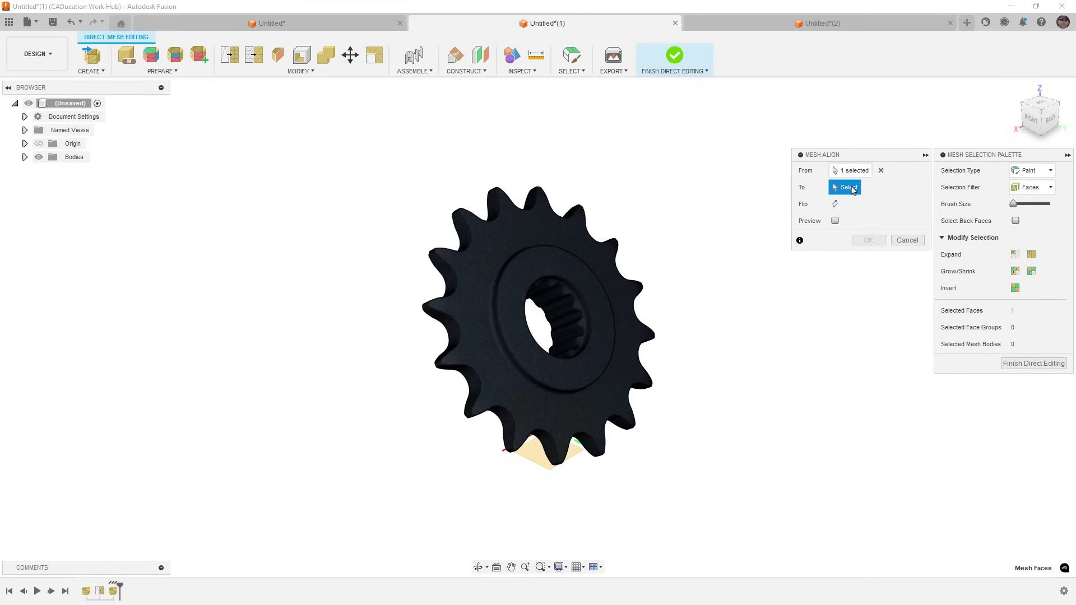
{"action": "left_click", "coordinate": [579, 455]}
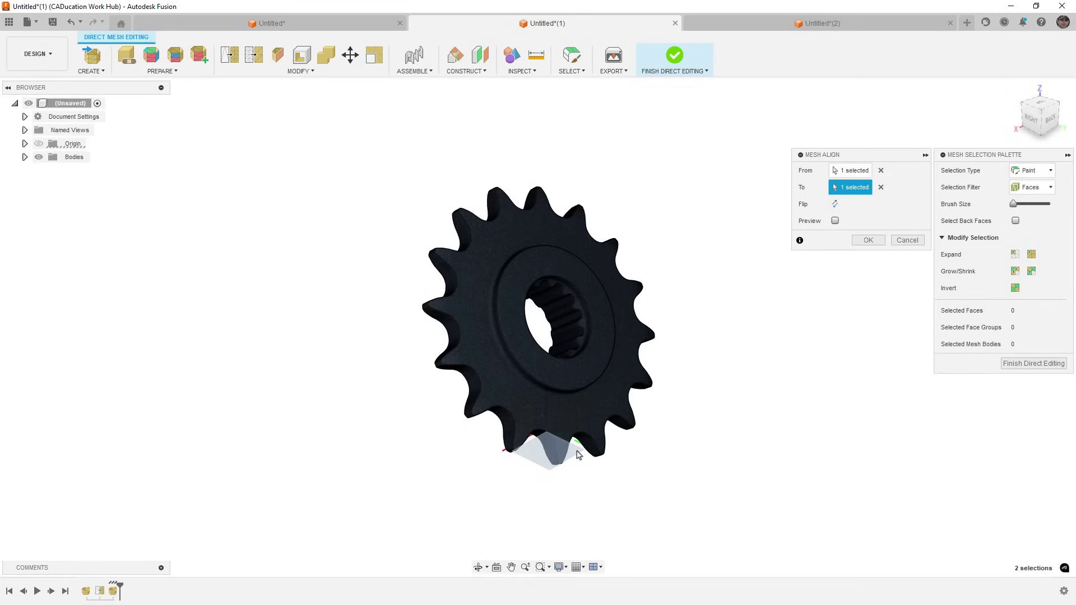
{"action": "left_click", "coordinate": [835, 220]}
{"action": "left_click", "coordinate": [1010, 240]}
Check the flat sprocket, finish direct mesh editing, and switch to the block design.
{"action": "middle_click_drag", "start_coordinate": [545, 346], "coordinate": [615, 428], "text": "shift"}
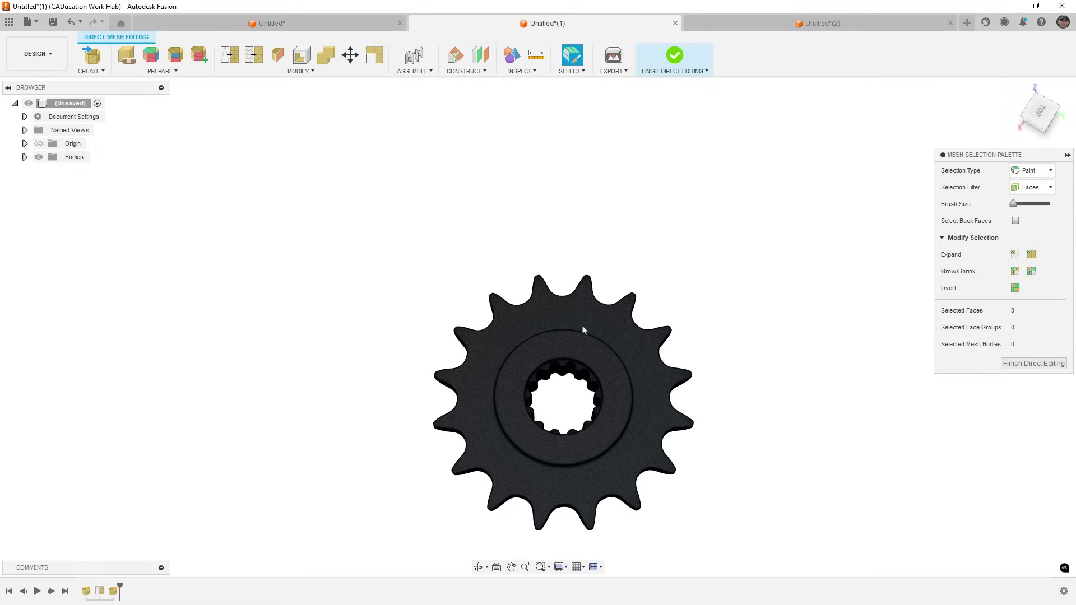
{"action": "left_click", "coordinate": [38, 144]}
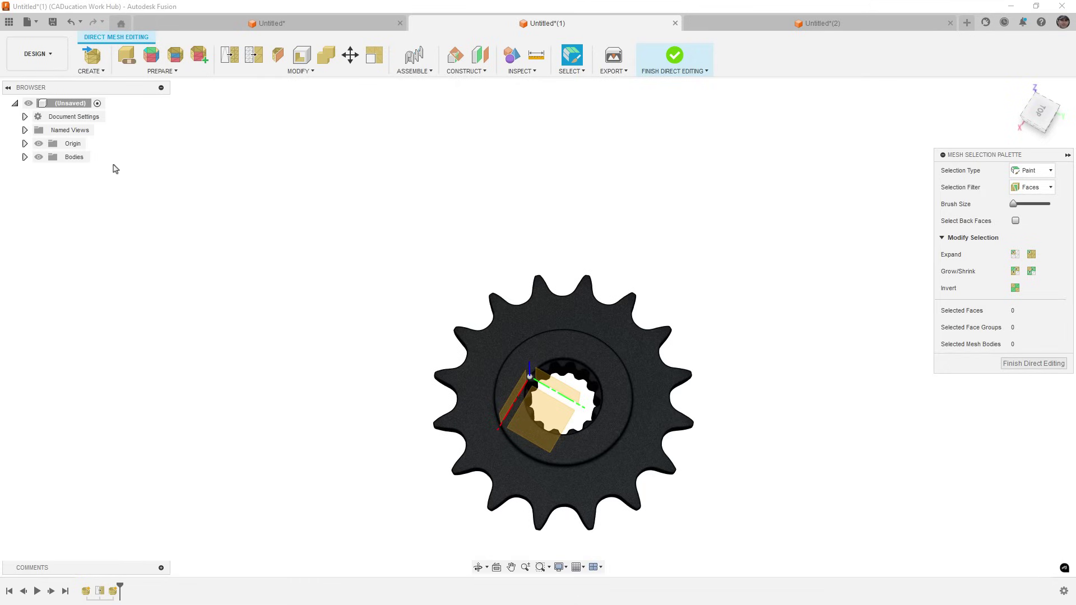
{"action": "left_click", "coordinate": [675, 56]}
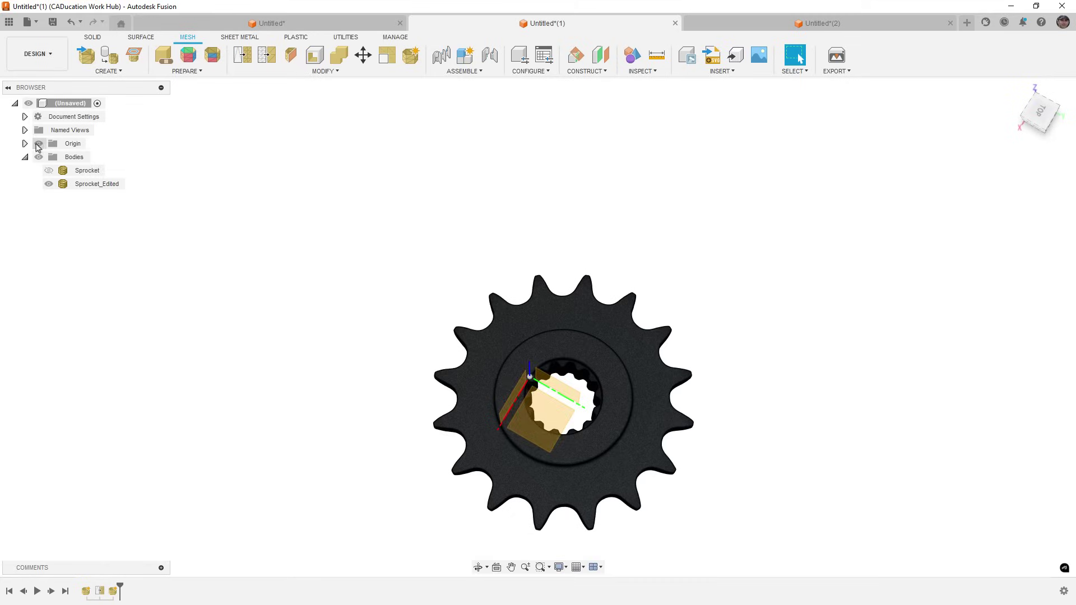
{"action": "left_click", "coordinate": [39, 143]}
{"action": "middle_click_drag", "start_coordinate": [381, 280], "coordinate": [390, 250]}
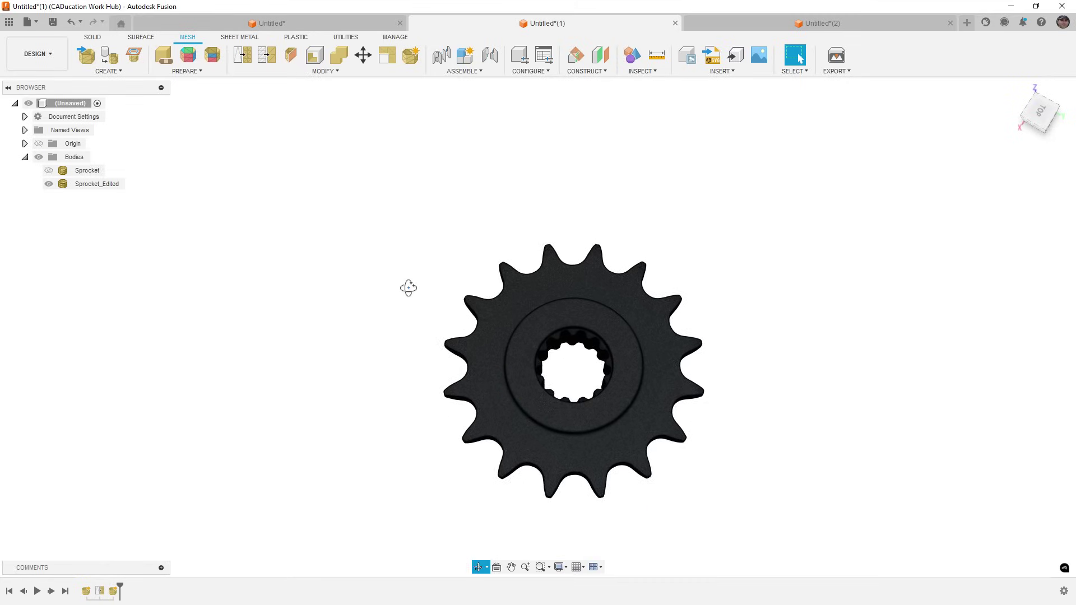
{"action": "middle_click_drag", "start_coordinate": [408, 285], "coordinate": [408, 260], "text": "shift"}
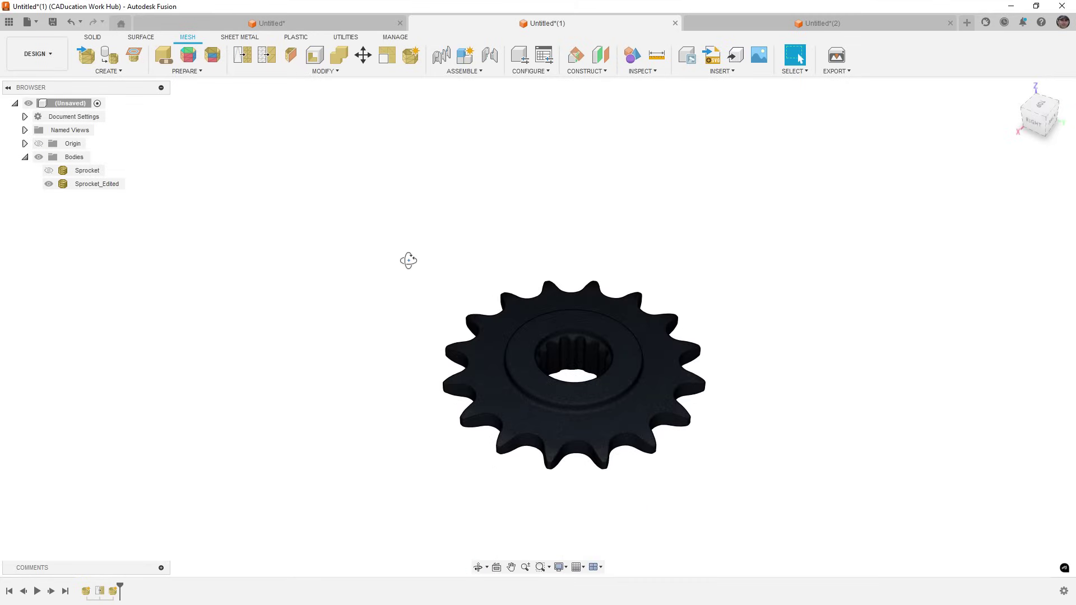
{"action": "left_click", "coordinate": [309, 28]}
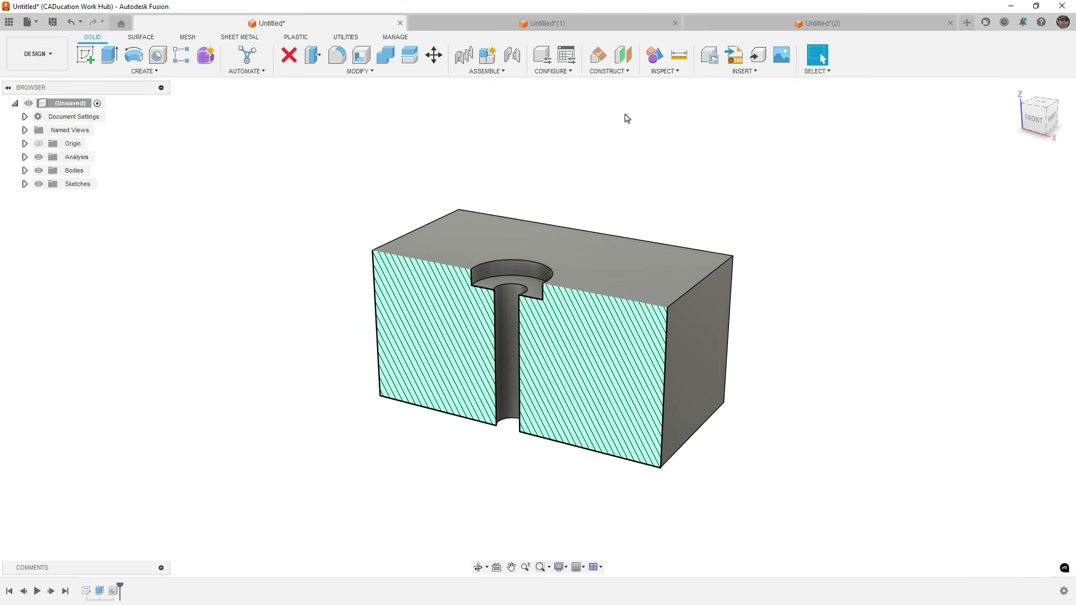
Open Insert Fastener and browse to Bolts And Screws > Flanged Hex Head.
{"action": "left_click", "coordinate": [739, 72]}
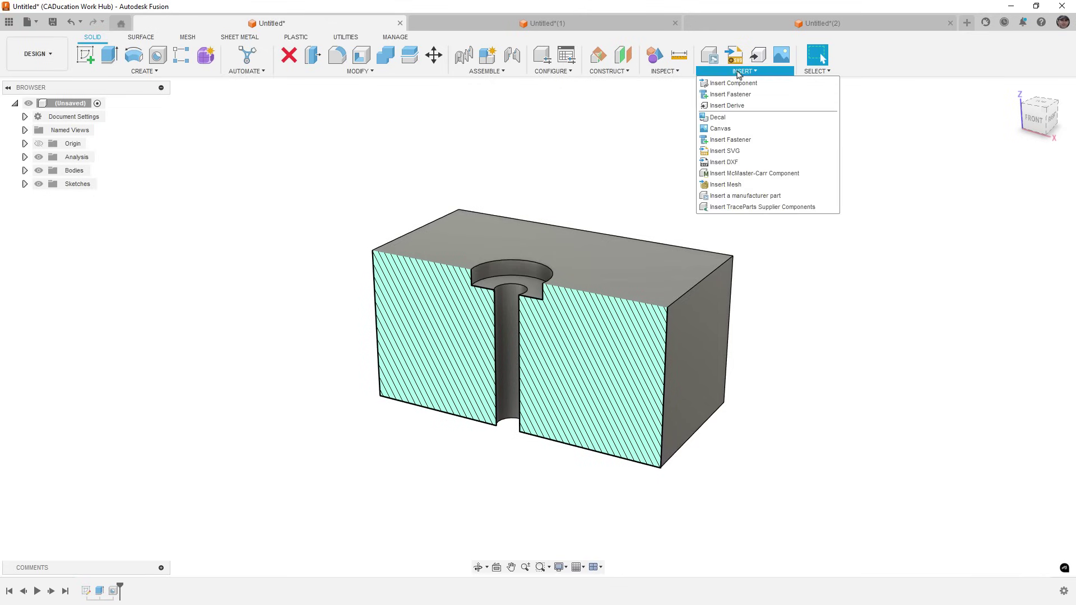
{"action": "left_click", "coordinate": [755, 141]}
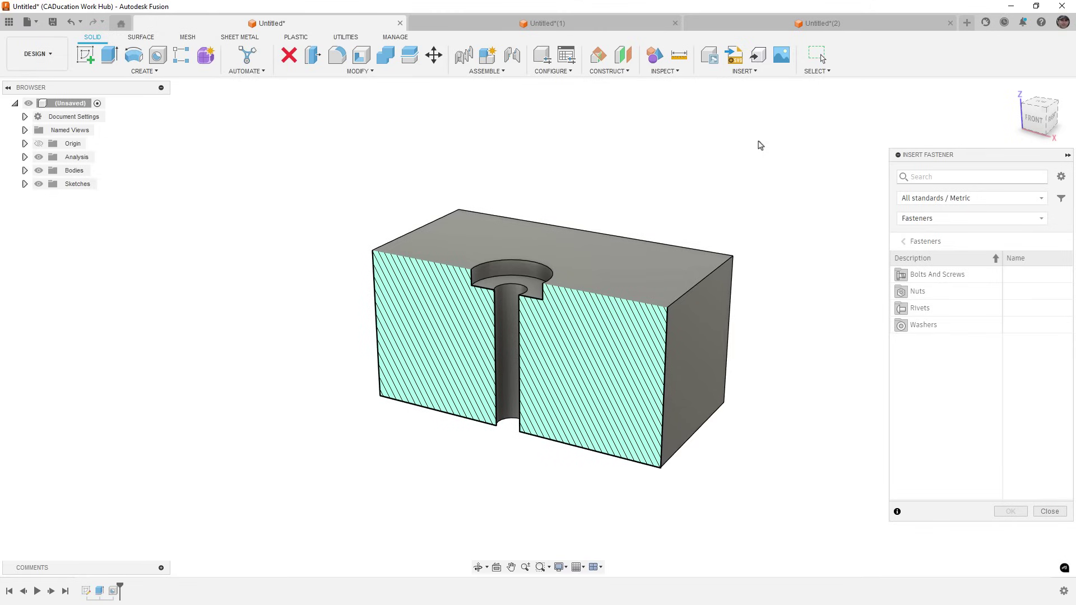
{"action": "left_click", "coordinate": [930, 275]}
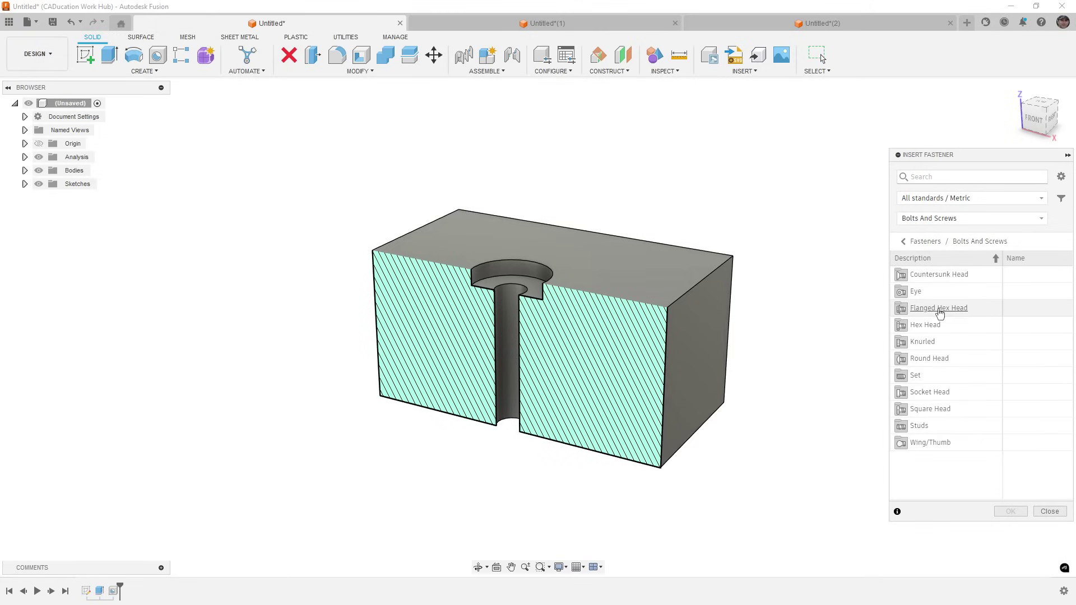
{"action": "left_click", "coordinate": [940, 309]}
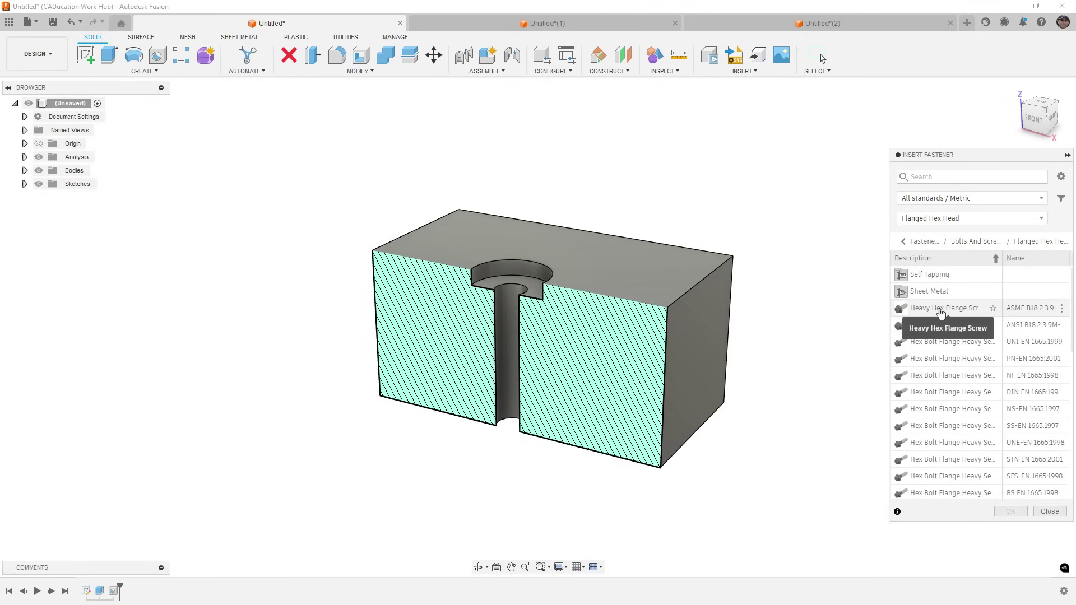
Choose the Heavy Hex Flange Screw with automatic length and place it on the counterbore edge.
{"action": "left_click", "coordinate": [940, 309]}
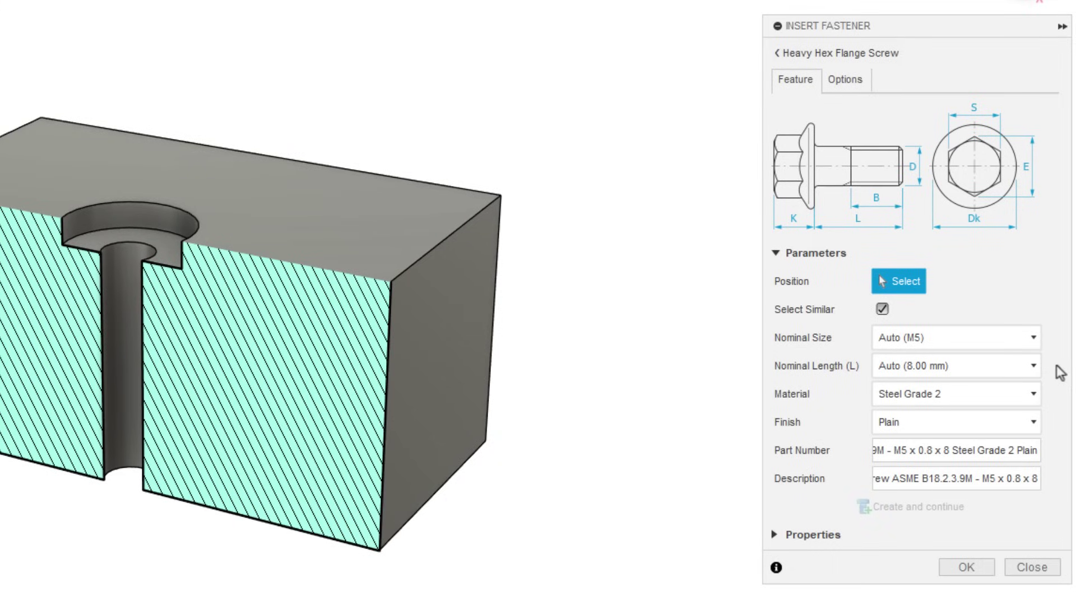
{"action": "left_click", "coordinate": [1034, 367]}
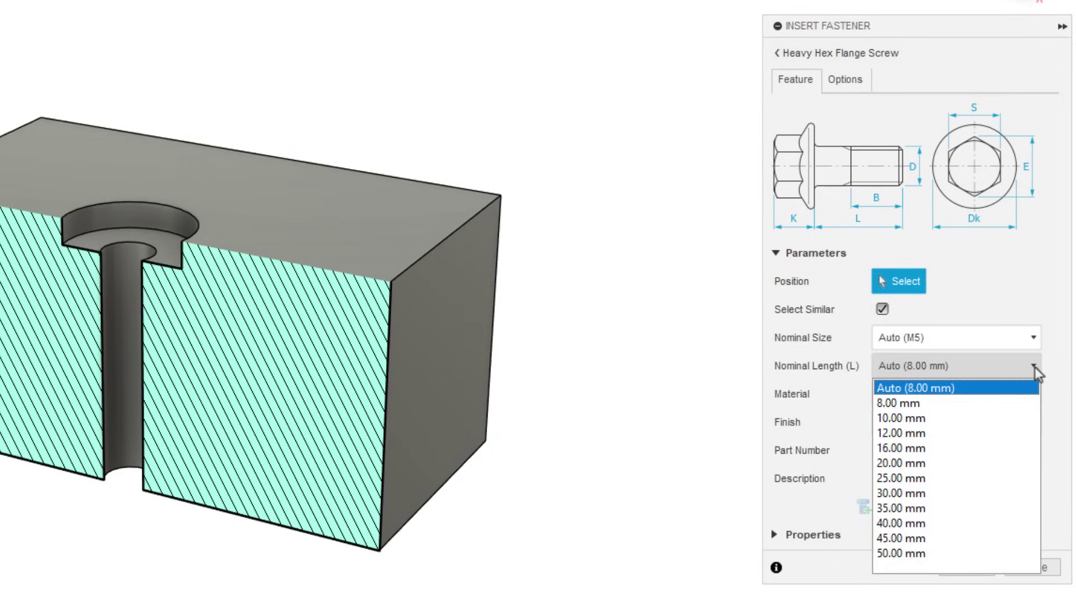
{"action": "left_click", "coordinate": [1034, 367]}
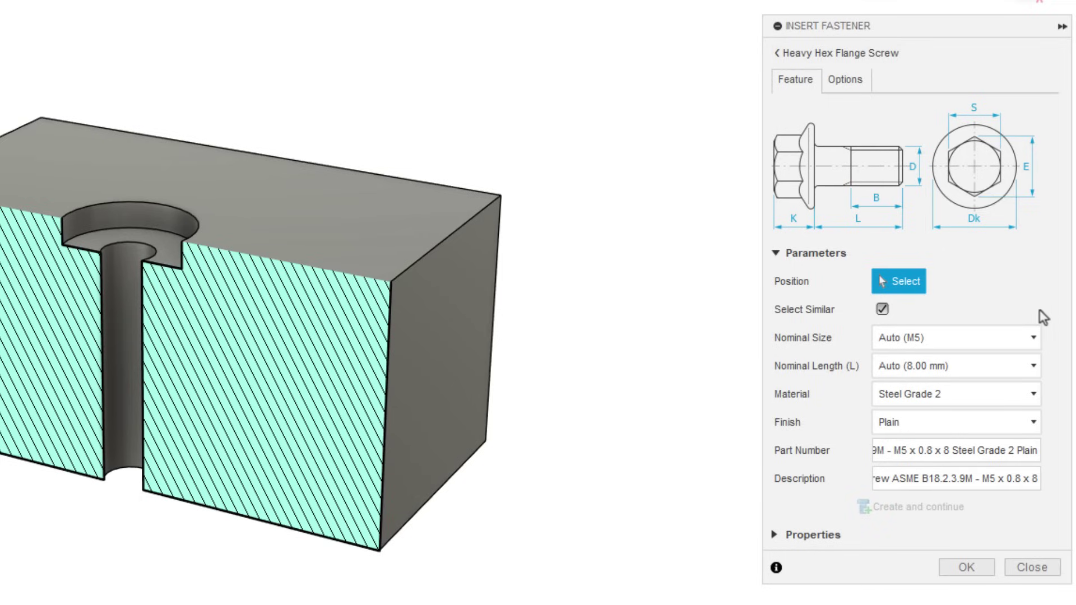
{"action": "left_click", "coordinate": [124, 247]}
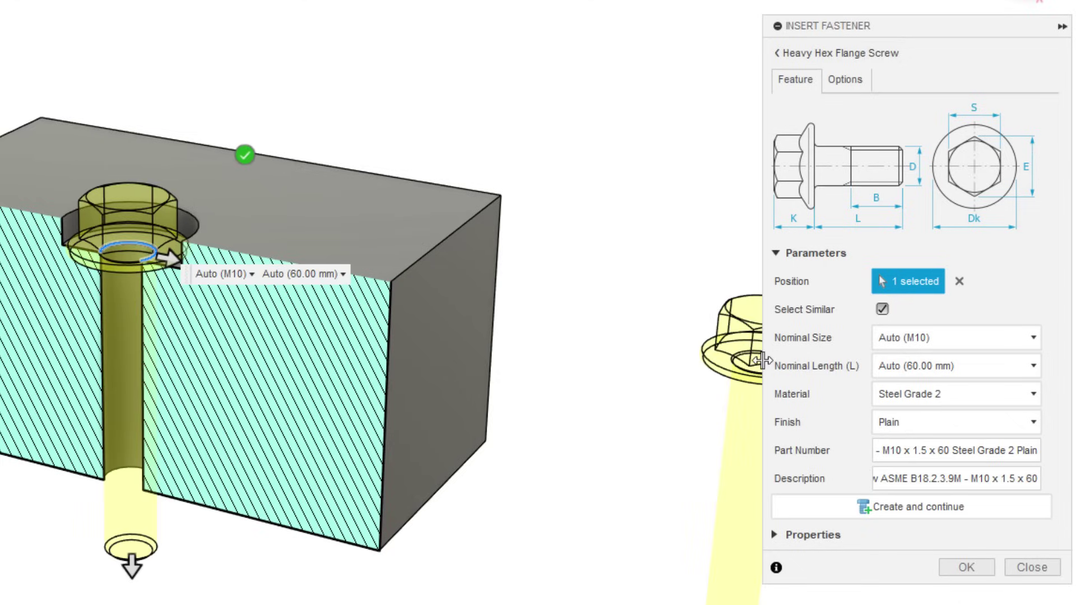
Review the Auto (M10) and Auto (60.00 mm) settings and erase the part number's trailing text.
{"action": "left_click", "coordinate": [846, 82]}
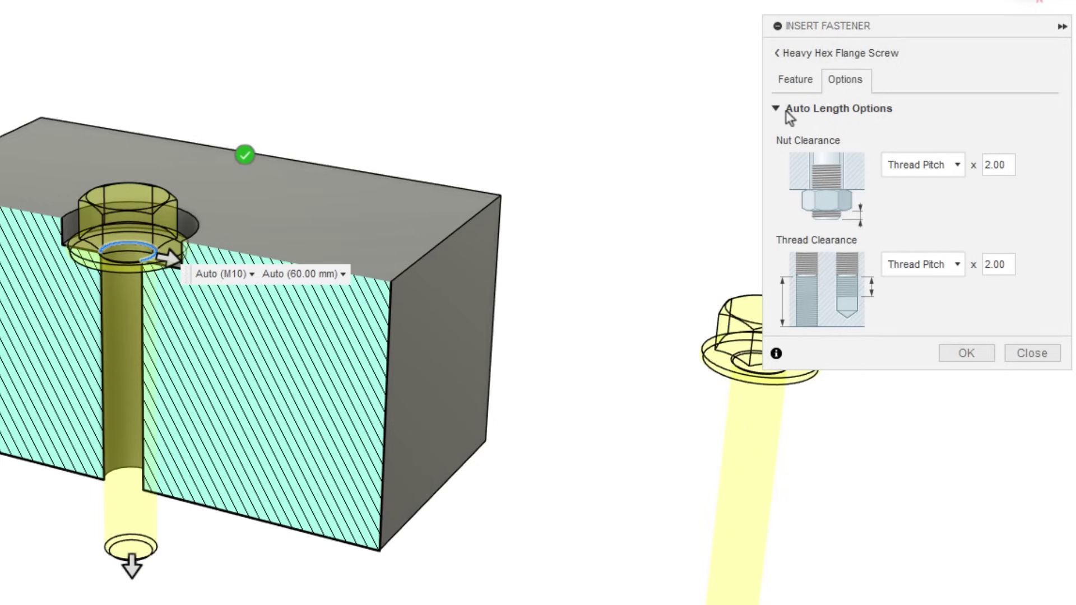
{"action": "left_click", "coordinate": [797, 83]}
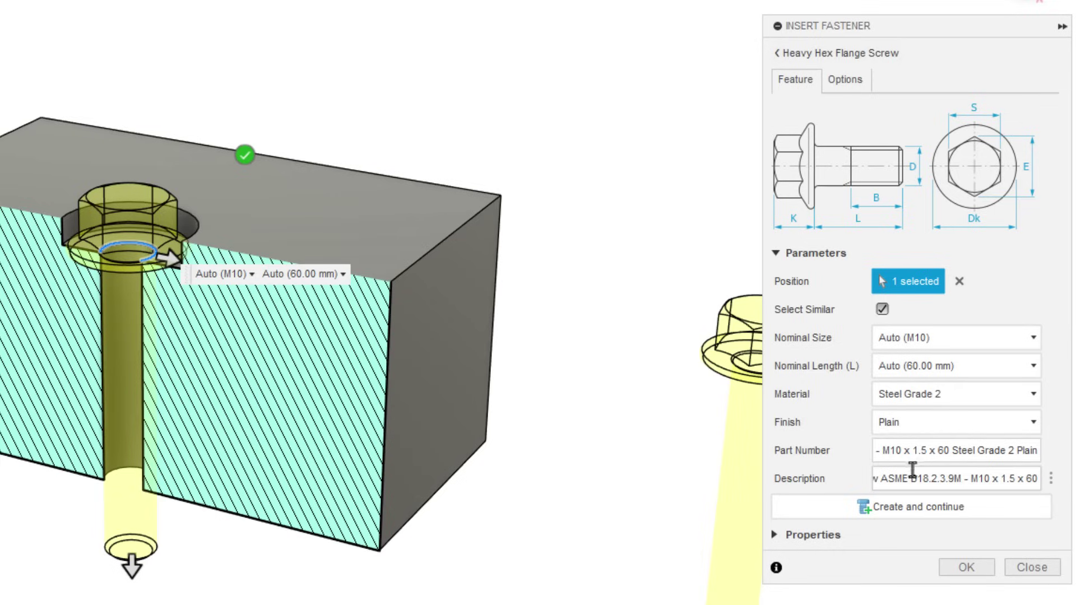
{"action": "left_click_drag", "start_coordinate": [888, 450], "coordinate": [1073, 459]}
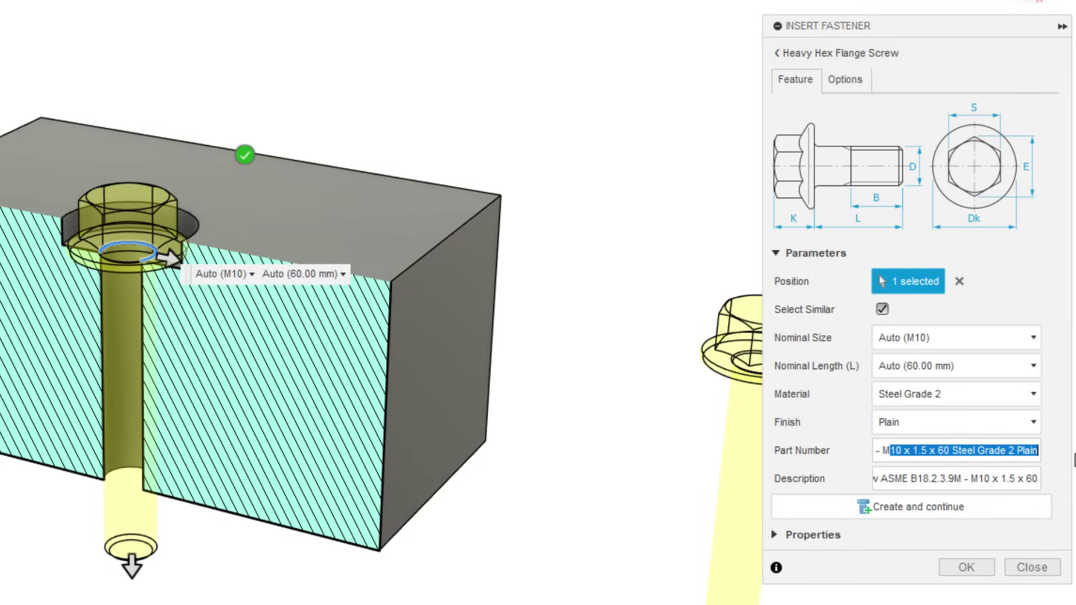
{"action": "key", "text": "BackSpace"}
{"action": "key", "text": "BackSpace"}
{"action": "key", "text": "BackSpace"}
{"action": "key", "text": "BackSpace"}
{"action": "key", "text": "BackSpace"}
{"action": "key", "text": "BackSpace"}
{"action": "key", "text": "BackSpace"}
{"action": "key", "text": "BackSpace"}
{"action": "key", "text": "BackSpace"}
{"action": "key", "text": "BackSpace"}
{"action": "key", "text": "BackSpace"}
{"action": "key", "text": "BackSpace"}
{"action": "key", "text": "BackSpace"}
{"action": "key", "text": "BackSpace"}
{"action": "key", "text": "BackSpace"}
{"action": "key", "text": "BackSpace"}
{"action": "key", "text": "BackSpace"}
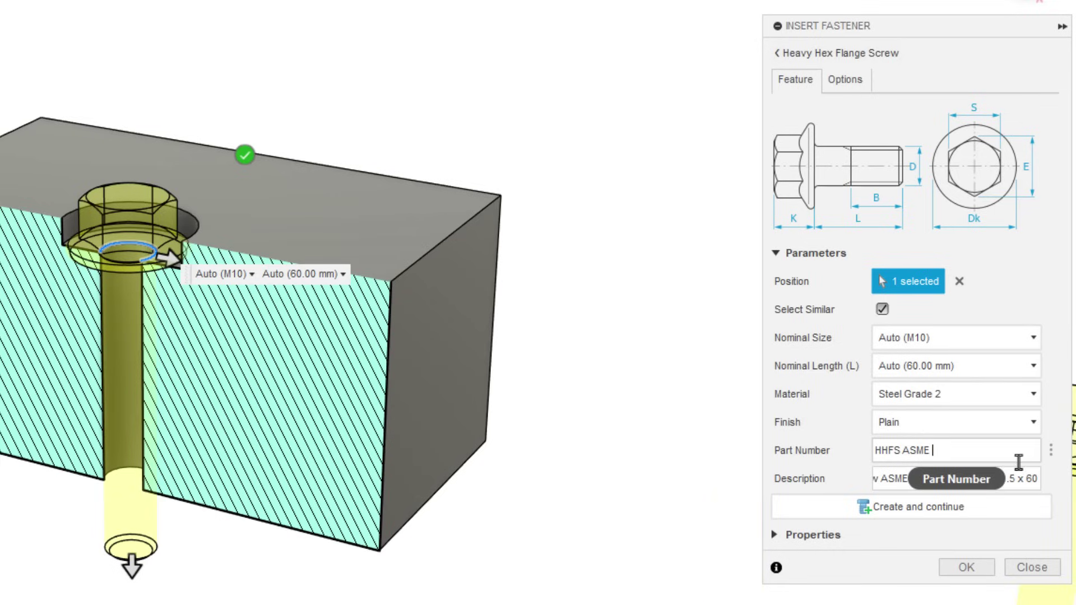
{"action": "key", "text": "BackSpace"}
{"action": "key", "text": "BackSpace"}
{"action": "key", "text": "BackSpace"}
{"action": "key", "text": "BackSpace"}
{"action": "key", "text": "BackSpace"}
{"action": "key", "text": "BackSpace"}
{"action": "key", "text": "BackSpace"}
{"action": "key", "text": "BackSpace"}
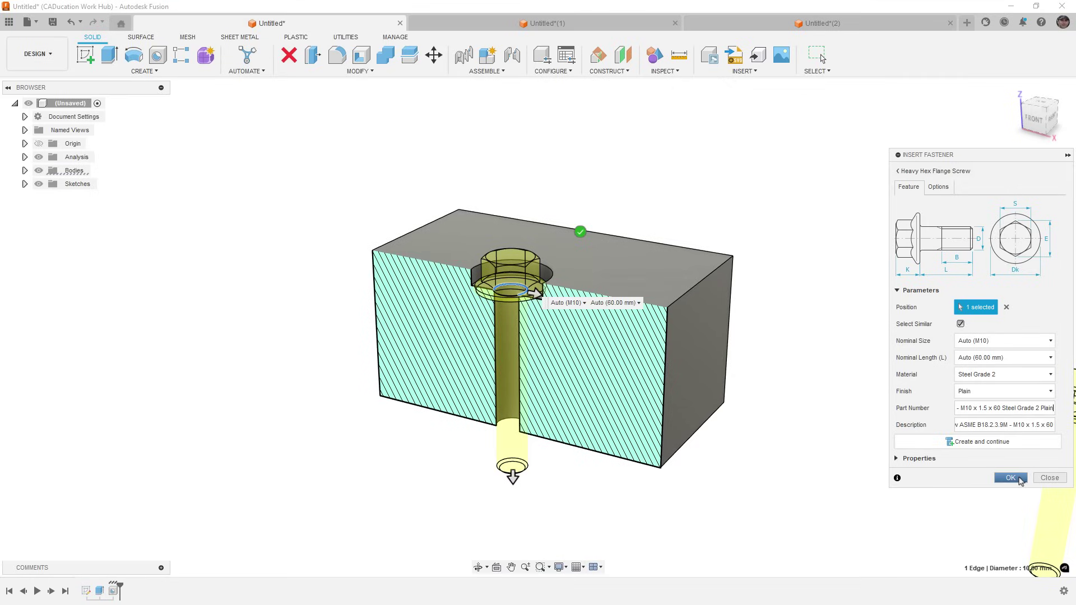
Commit the screw, shorten the block's extrusion, and run Compute All.
{"action": "left_click", "coordinate": [1010, 478]}
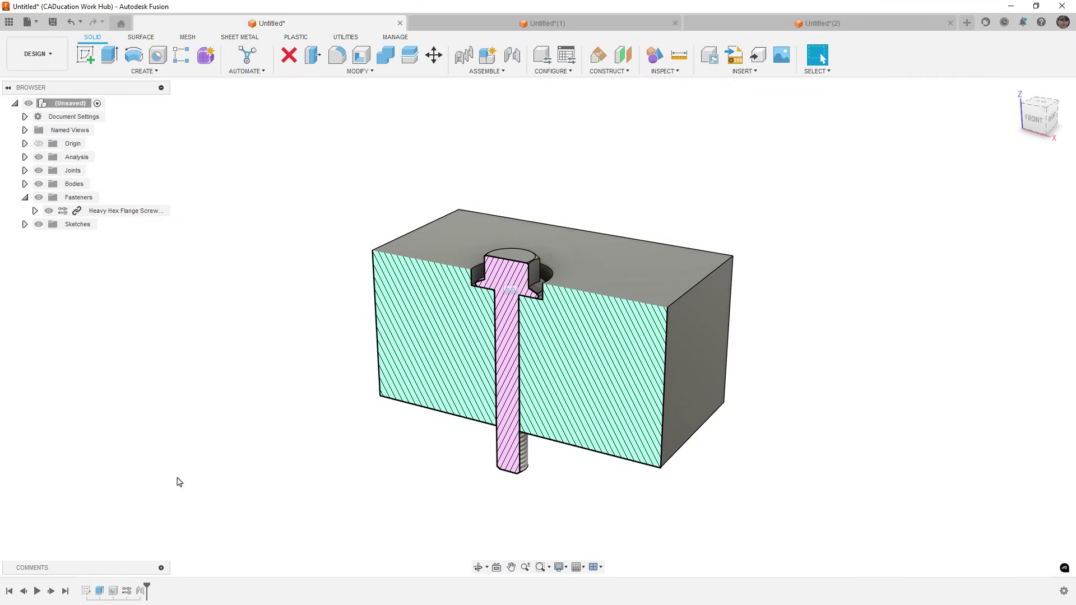
{"action": "double_click", "coordinate": [99, 590]}
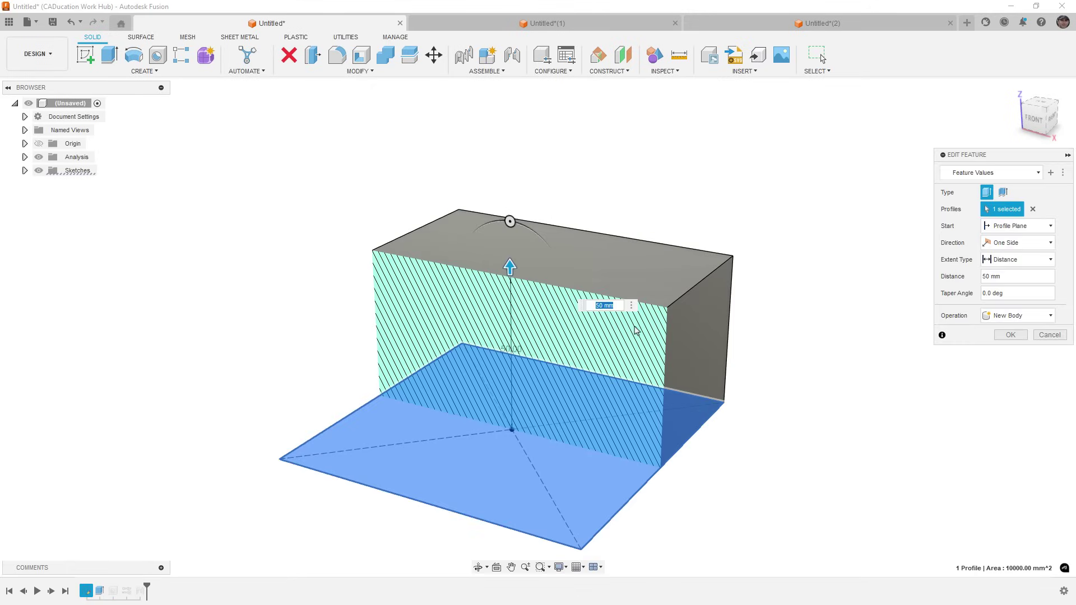
{"action": "key", "text": "Escape"}
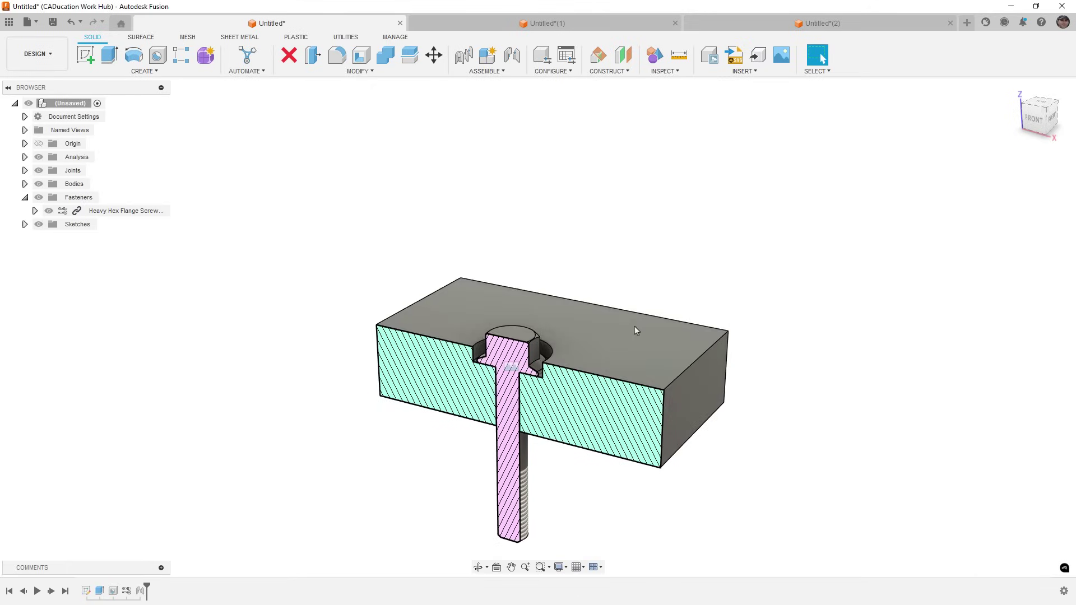
{"action": "middle_click_drag", "start_coordinate": [635, 326], "coordinate": [590, 211], "text": "shift"}
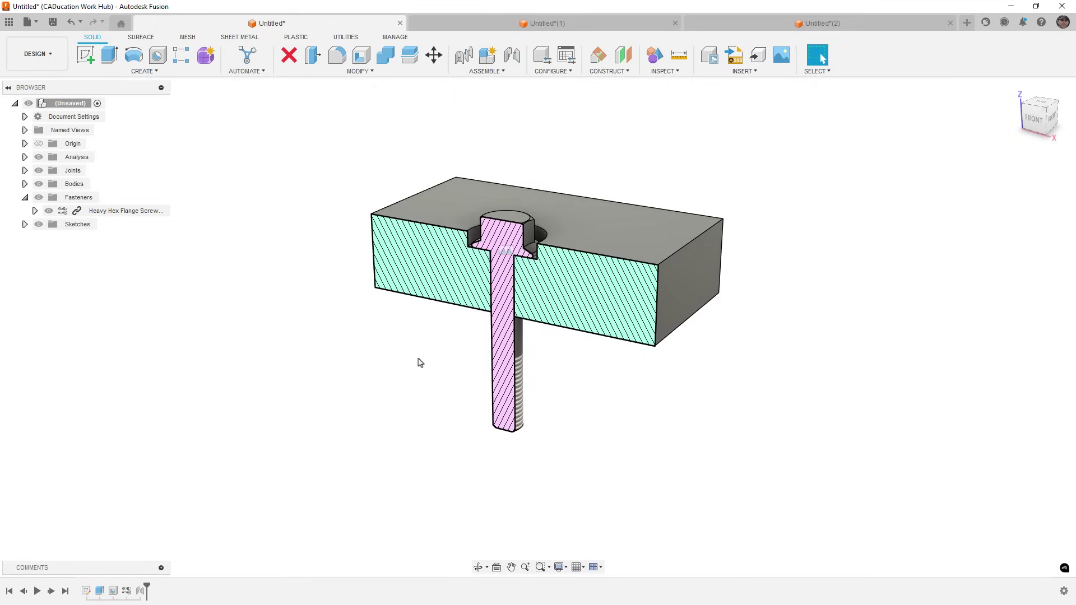
{"action": "left_click", "coordinate": [414, 71]}
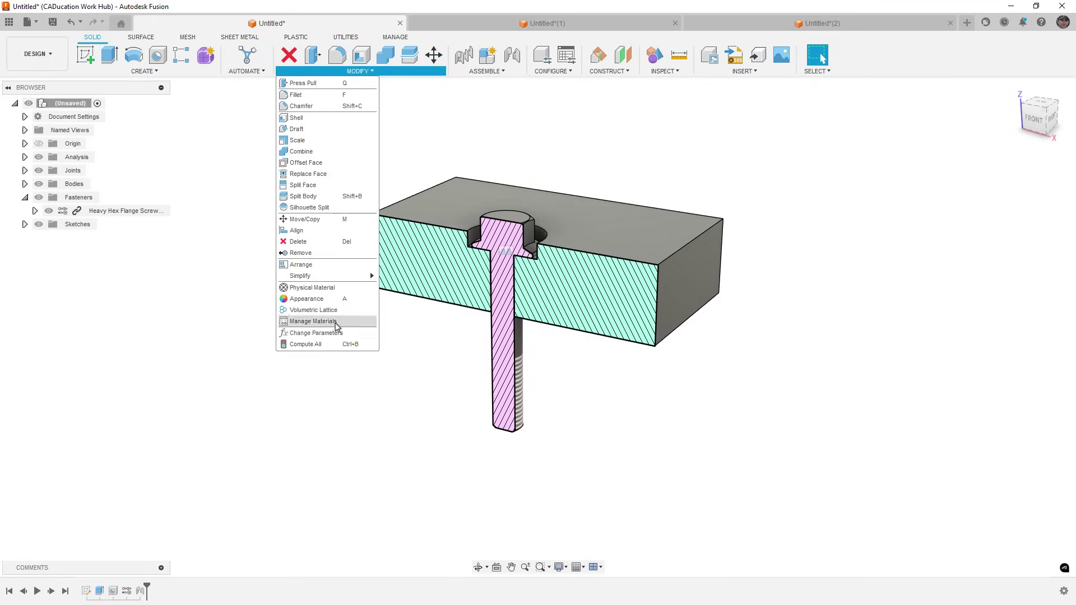
{"action": "left_click", "coordinate": [333, 345]}
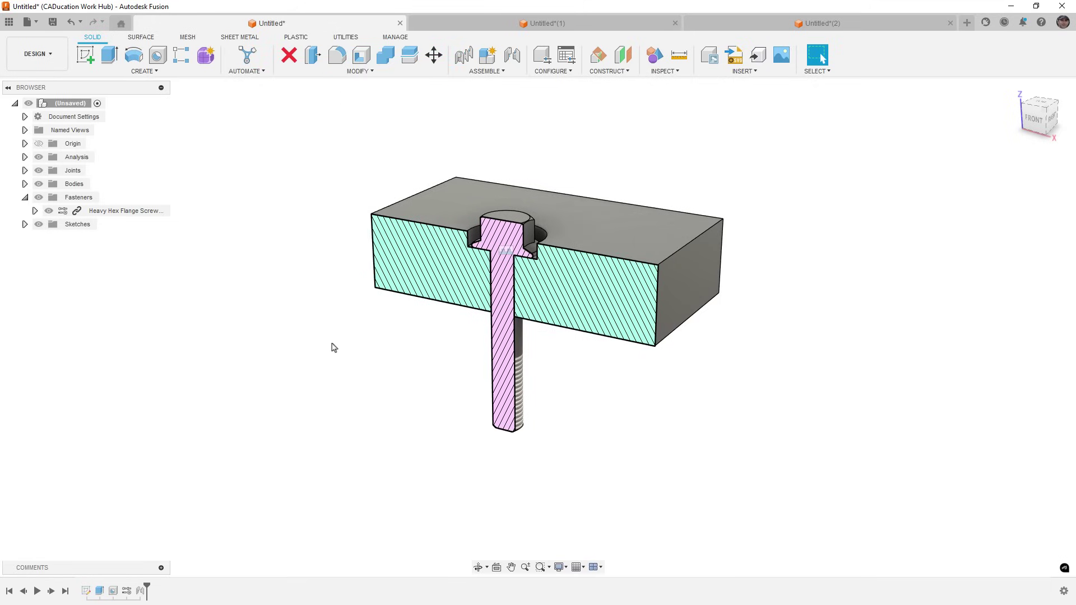
Re-accept the screw in Edit Fastener so its auto length updates to 35 mm.
{"action": "double_click", "coordinate": [127, 590]}
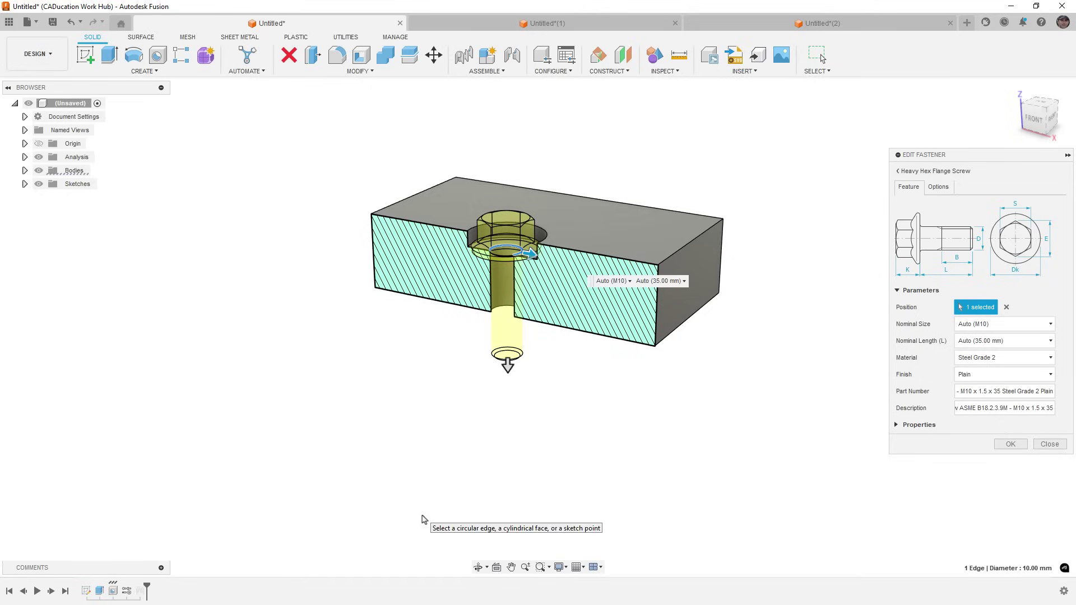
{"action": "left_click", "coordinate": [1011, 445]}
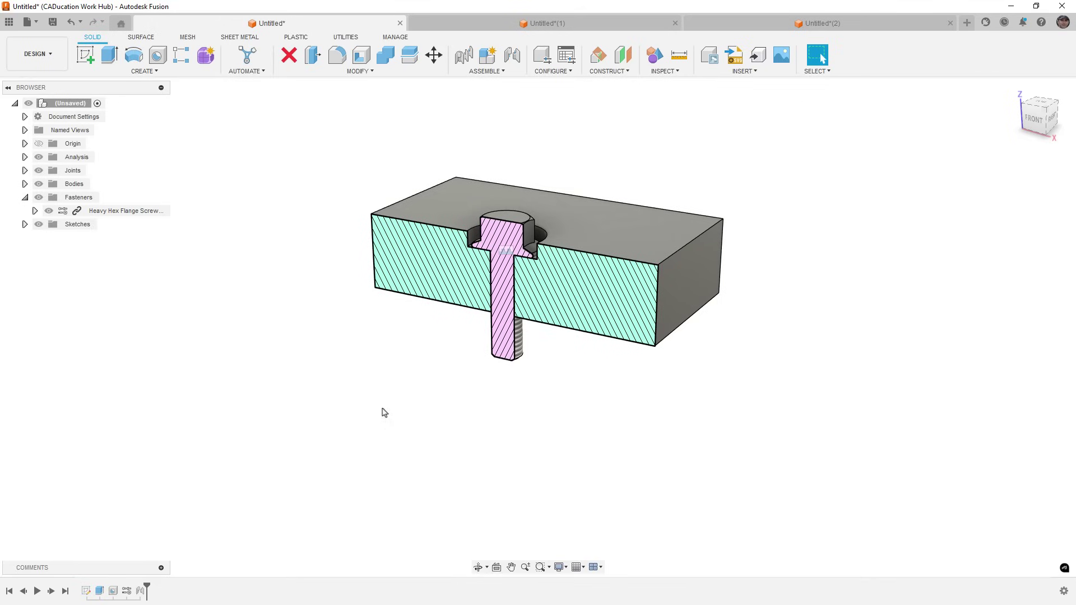
{"action": "left_click", "coordinate": [126, 592]}
{"action": "key", "text": "Escape"}
Delete the screw and its joint, then show the configurable options of the Hole1 feature.
{"action": "left_click", "coordinate": [140, 592]}
{"action": "key", "text": "Delete"}
{"action": "key", "text": "Delete"}
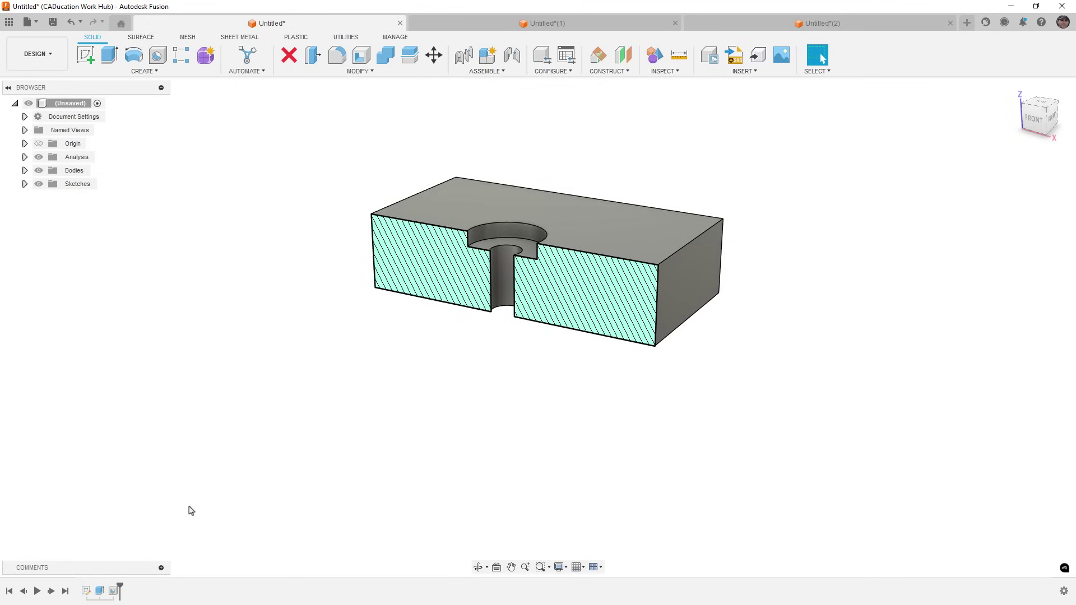
{"action": "right_click", "coordinate": [113, 592]}
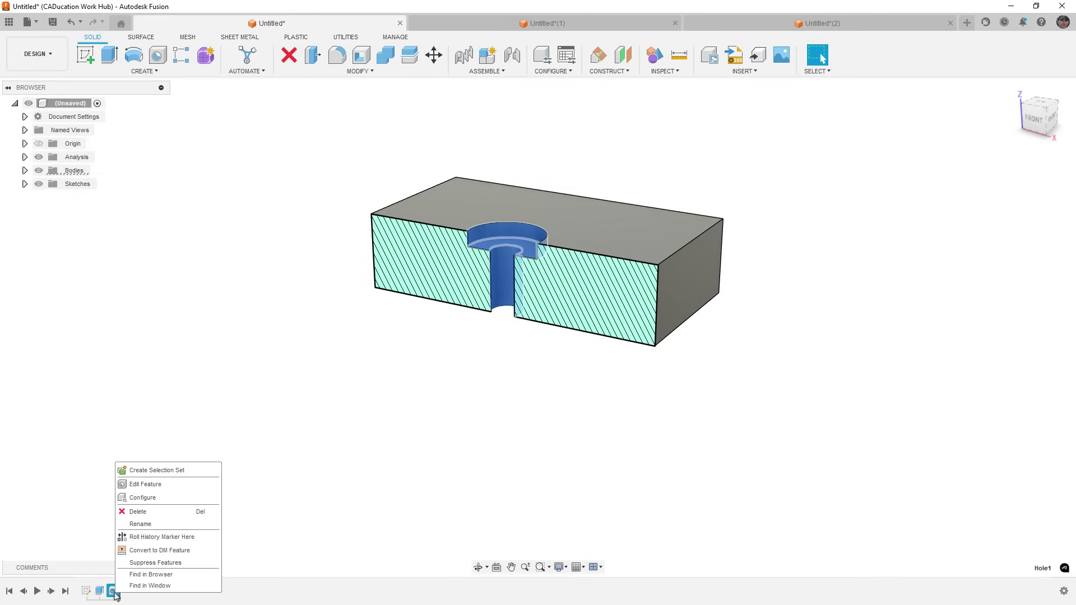
{"action": "left_click", "coordinate": [143, 497]}
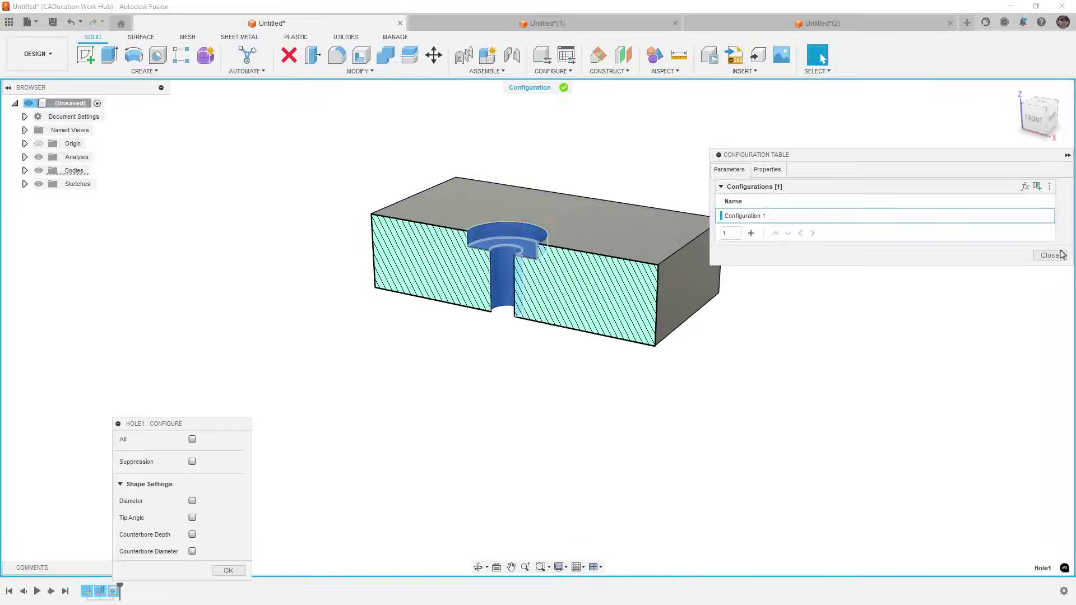
Change Hole1 to an M10x1.5 tapped hole and review its Thread Settings configure options.
{"action": "left_click", "coordinate": [1061, 255]}
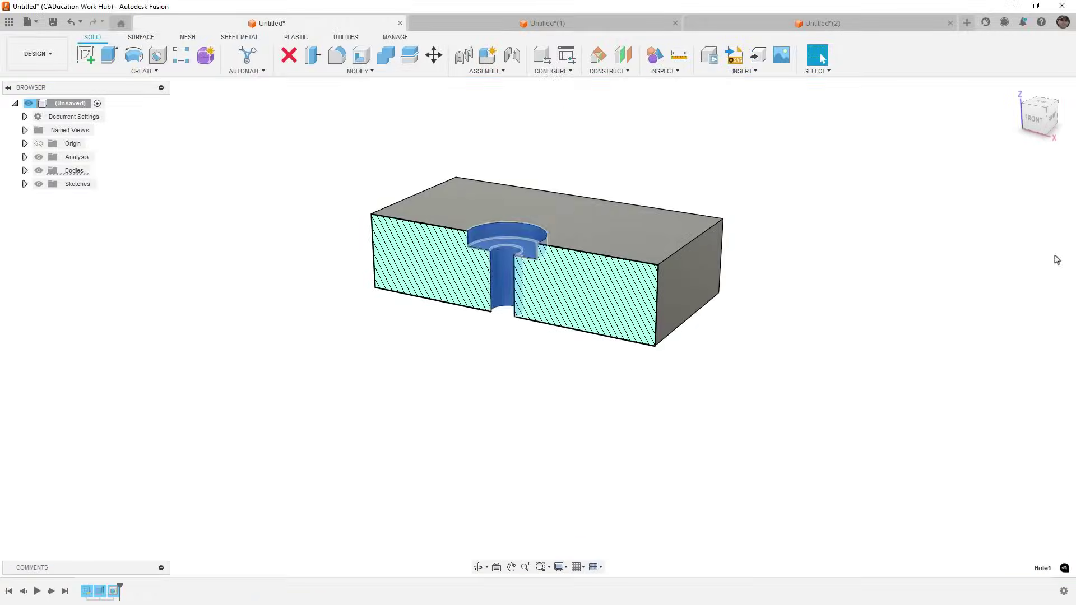
{"action": "double_click", "coordinate": [113, 593]}
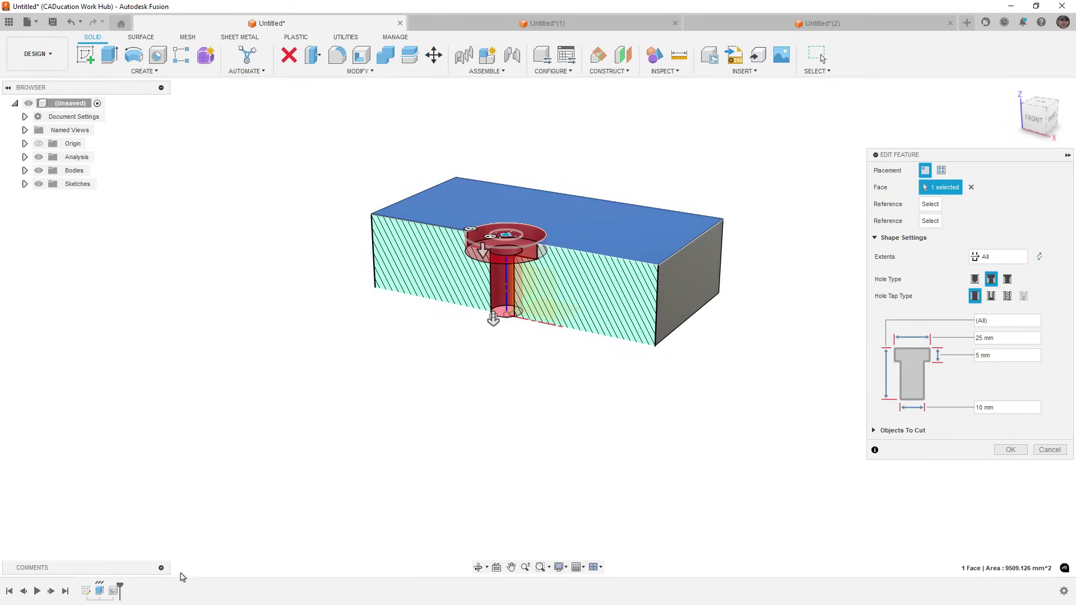
{"action": "left_click", "coordinate": [1008, 297]}
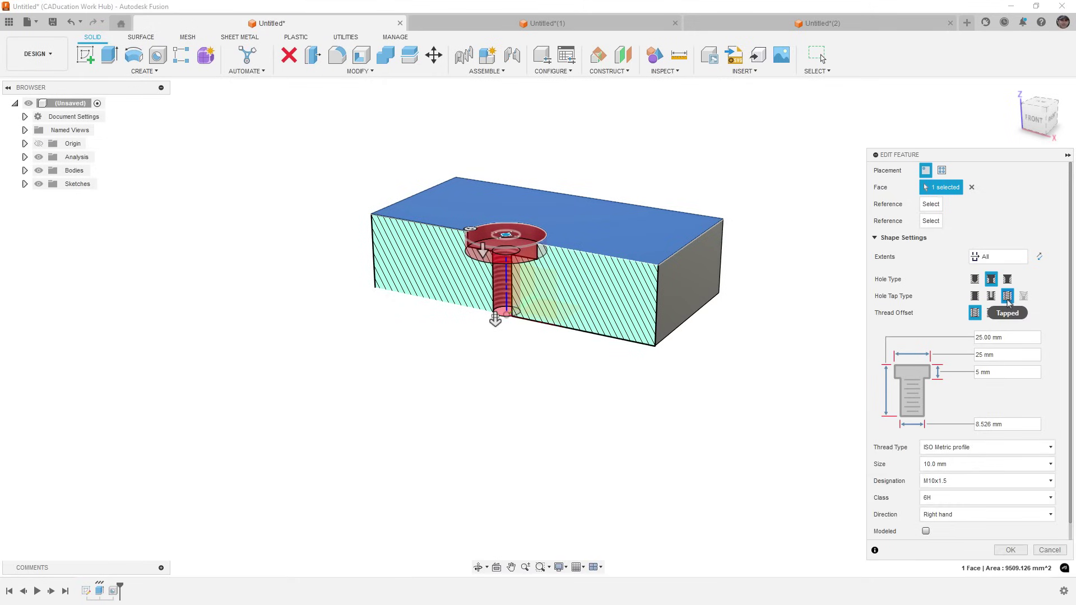
{"action": "left_click", "coordinate": [1013, 550]}
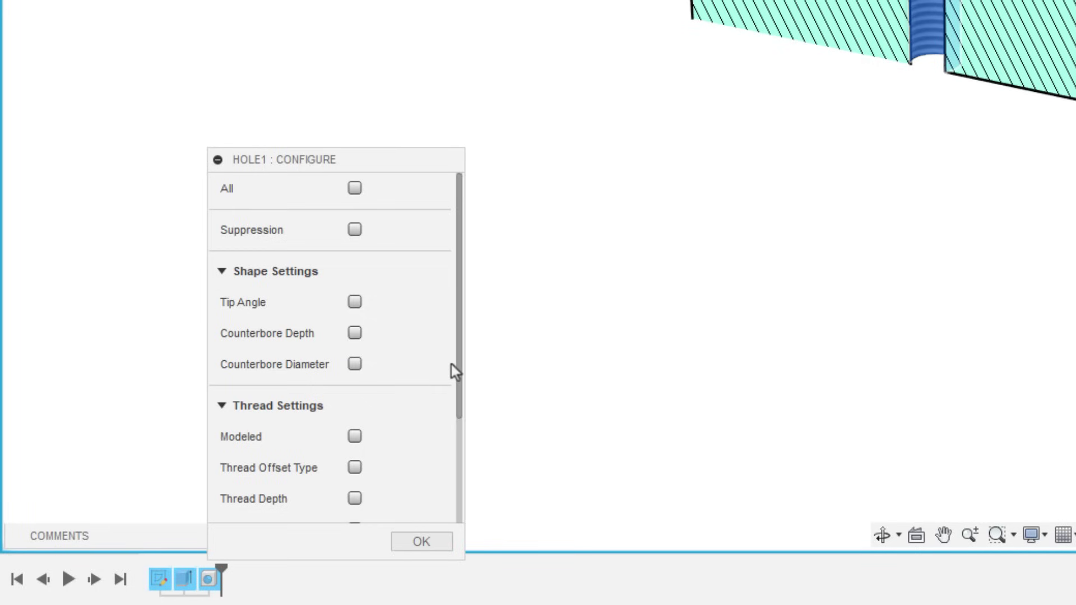
{"action": "scroll", "coordinate": [432, 372], "scroll_direction": "down", "scroll_amount": 5}
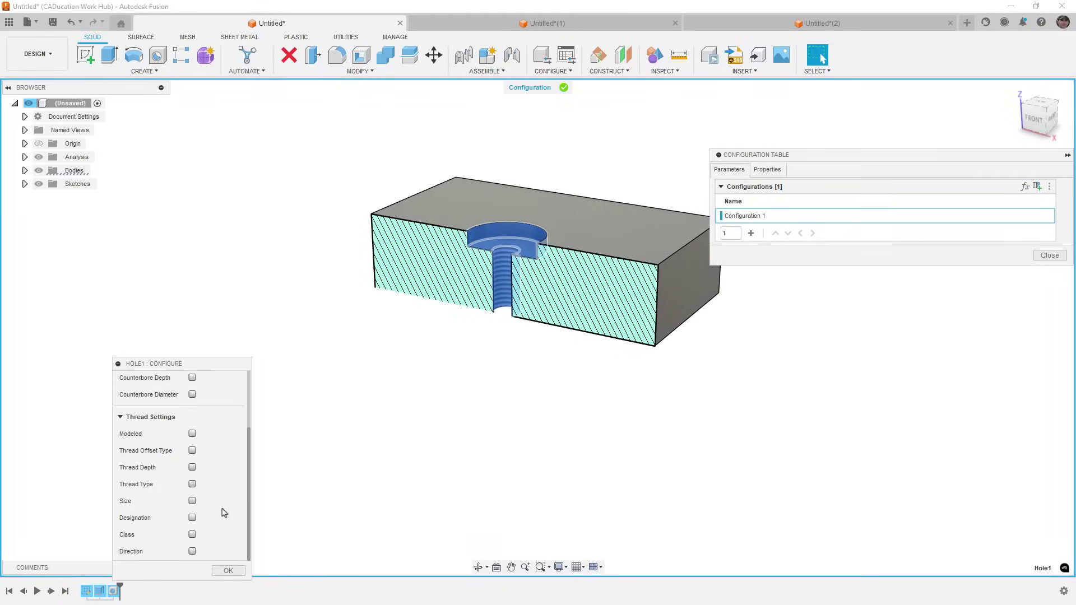
{"action": "scroll", "coordinate": [414, 436], "scroll_direction": "up", "scroll_amount": 3}
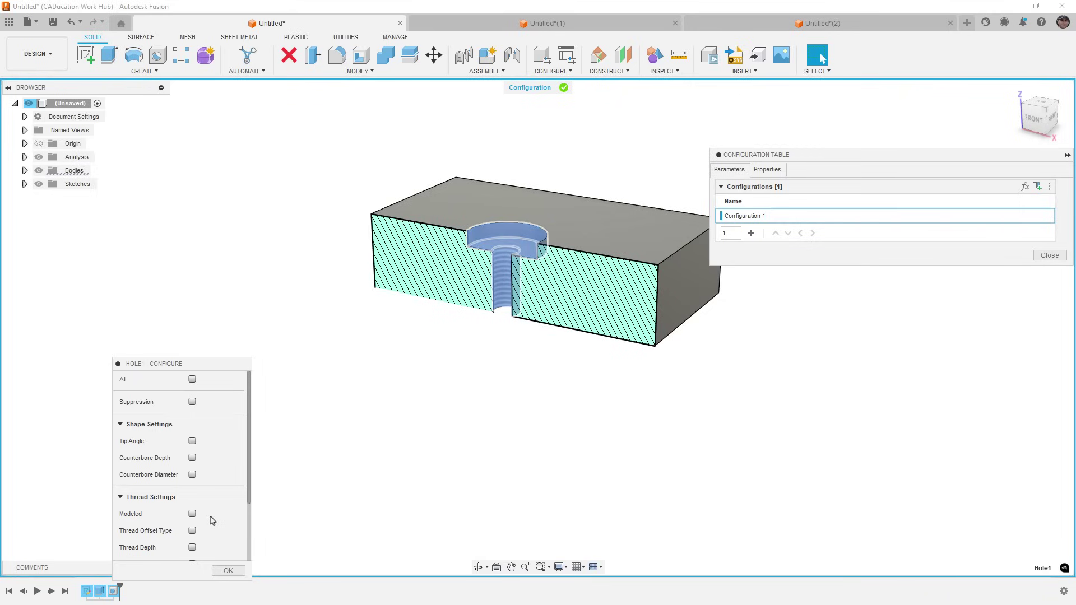
Leave the Modeled thread setting unconfigured, confirm Hole1's options, and close the Configuration Table.
{"action": "scroll", "coordinate": [220, 512], "scroll_direction": "down", "scroll_amount": 3}
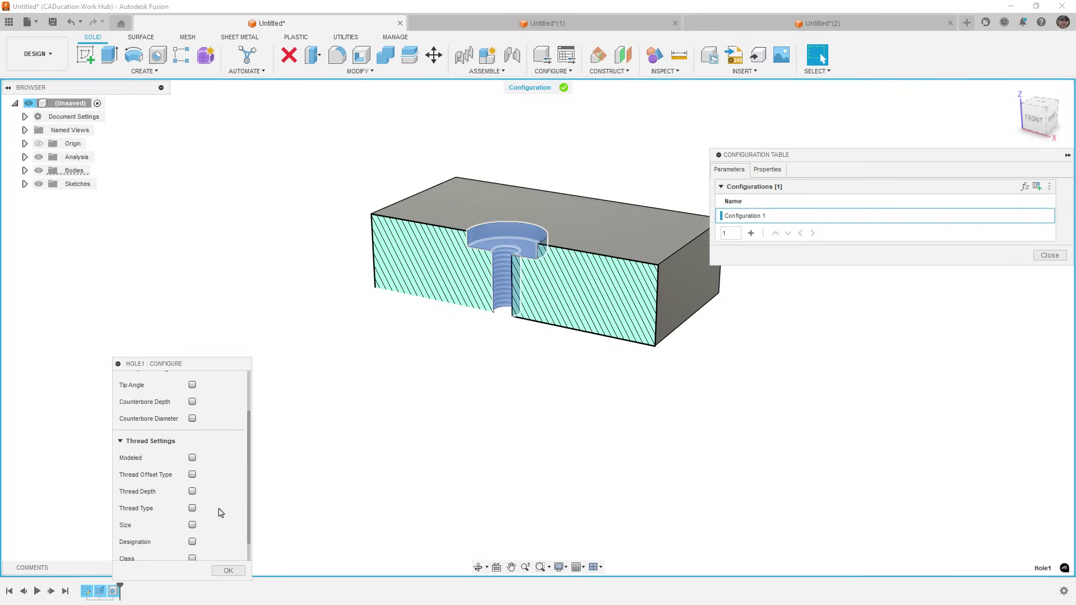
{"action": "left_click", "coordinate": [192, 458]}
{"action": "left_click", "coordinate": [193, 458]}
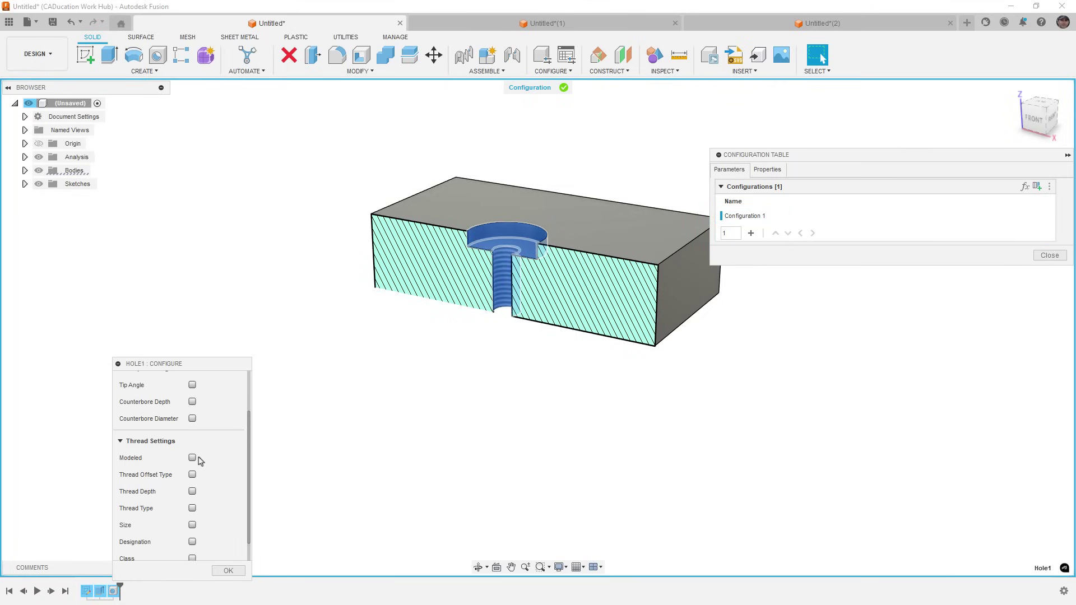
{"action": "scroll", "coordinate": [215, 508], "scroll_direction": "down", "scroll_amount": 1}
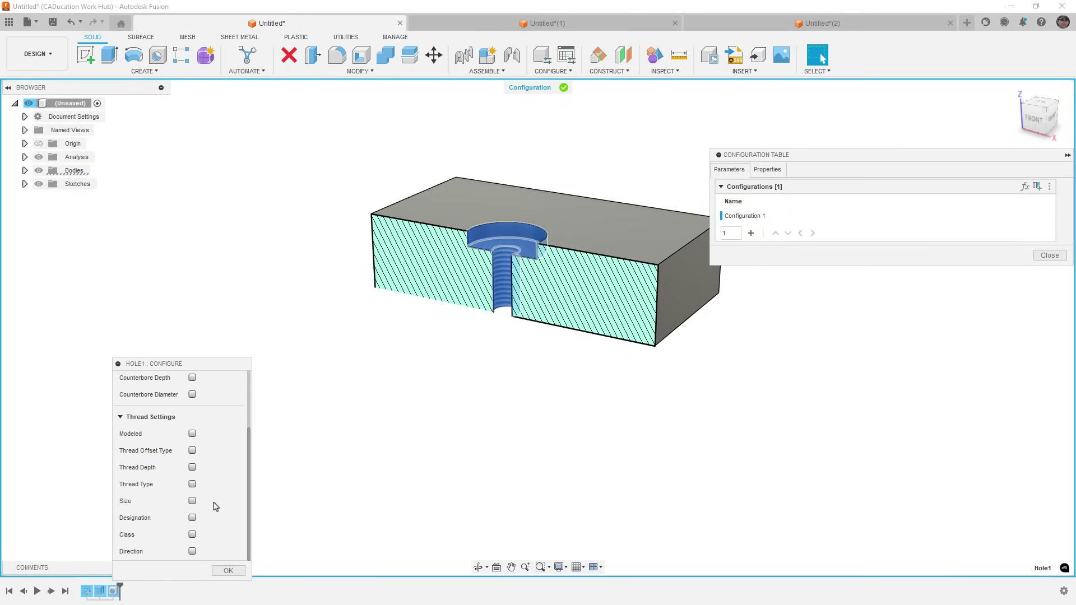
{"action": "left_click", "coordinate": [228, 572]}
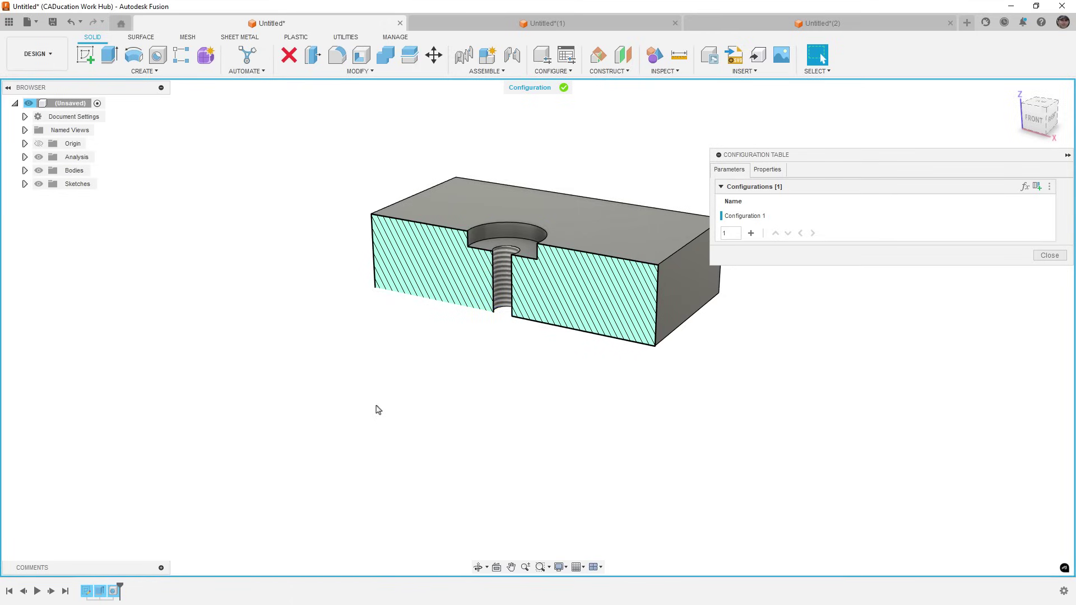
{"action": "left_click", "coordinate": [1050, 254]}
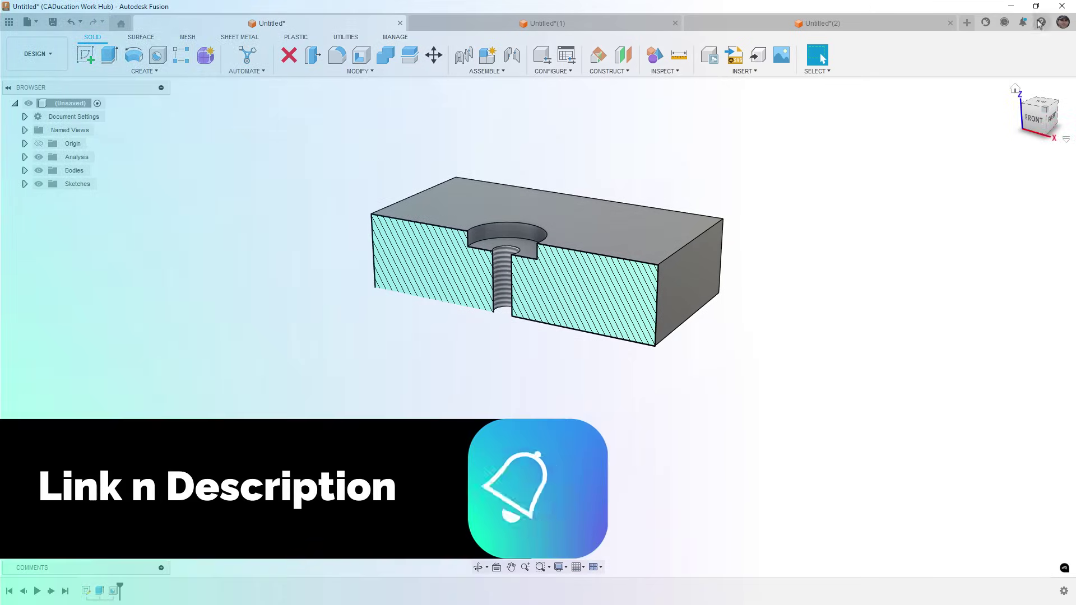
{"action": "left_click", "coordinate": [1041, 23]}
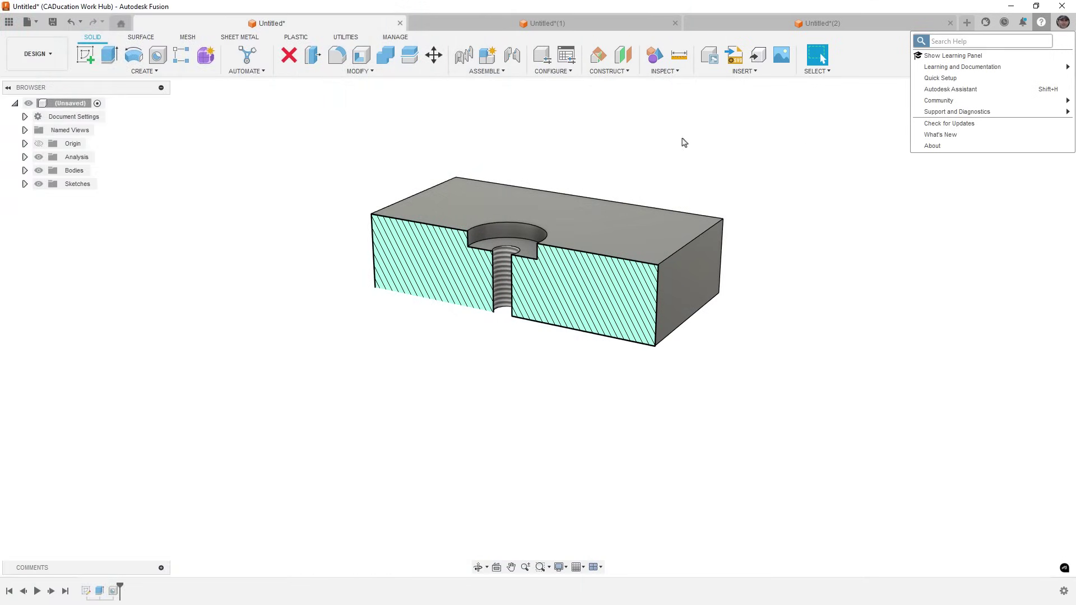
{"action": "left_click", "coordinate": [682, 139]}
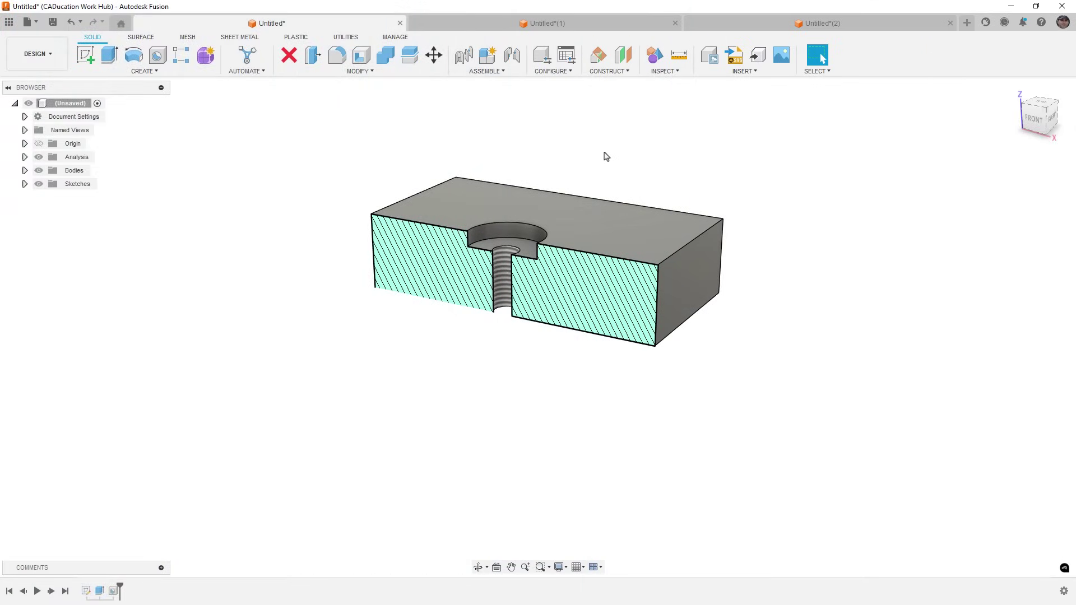